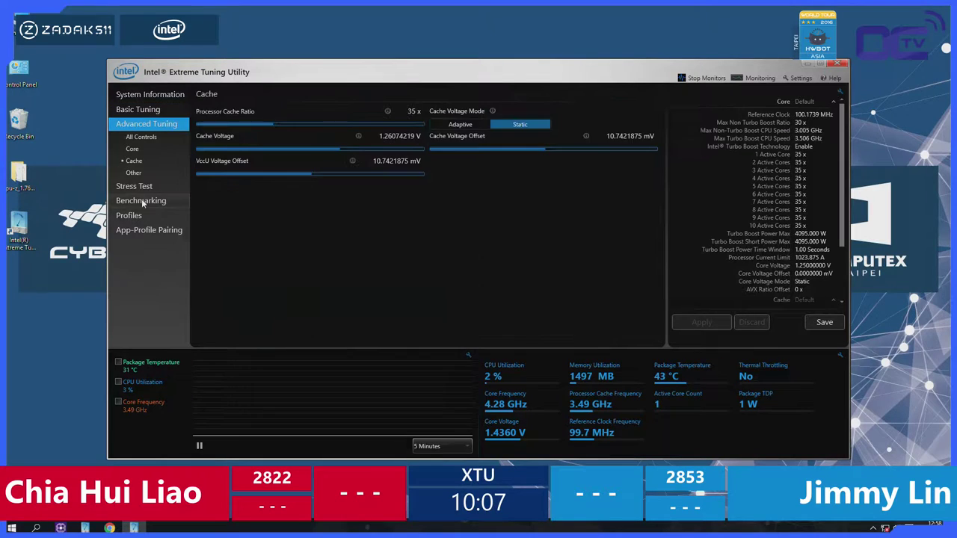
Run the benchmark on the current overclock settings.
click(154, 186)
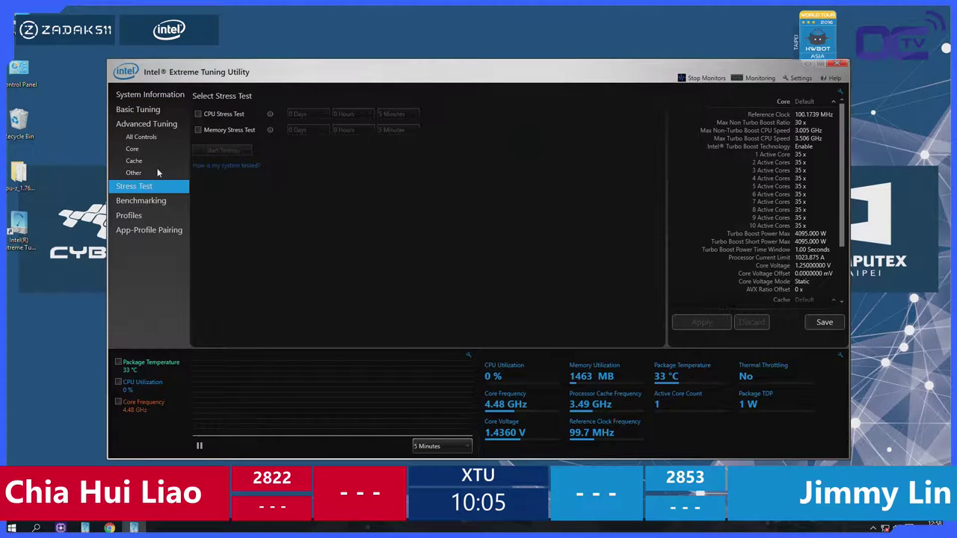
click(154, 200)
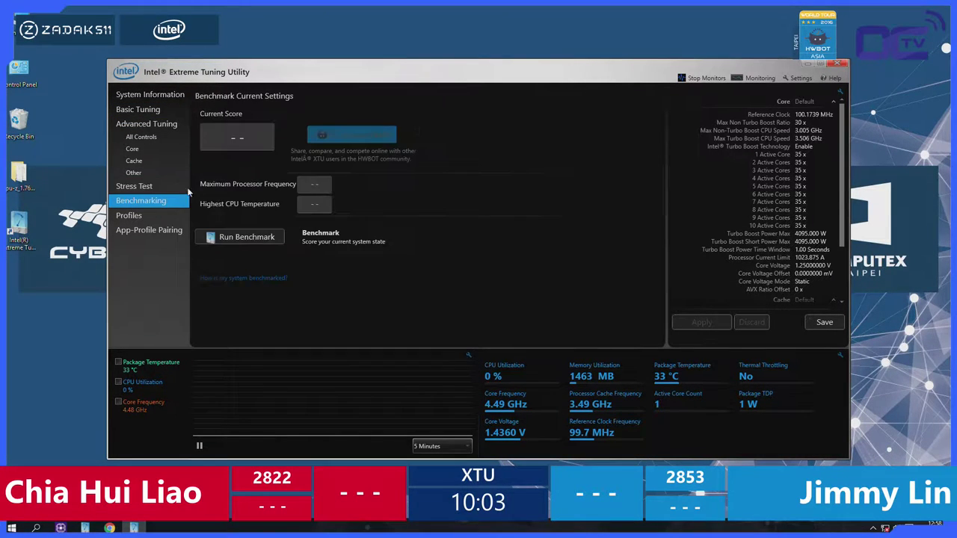
click(243, 236)
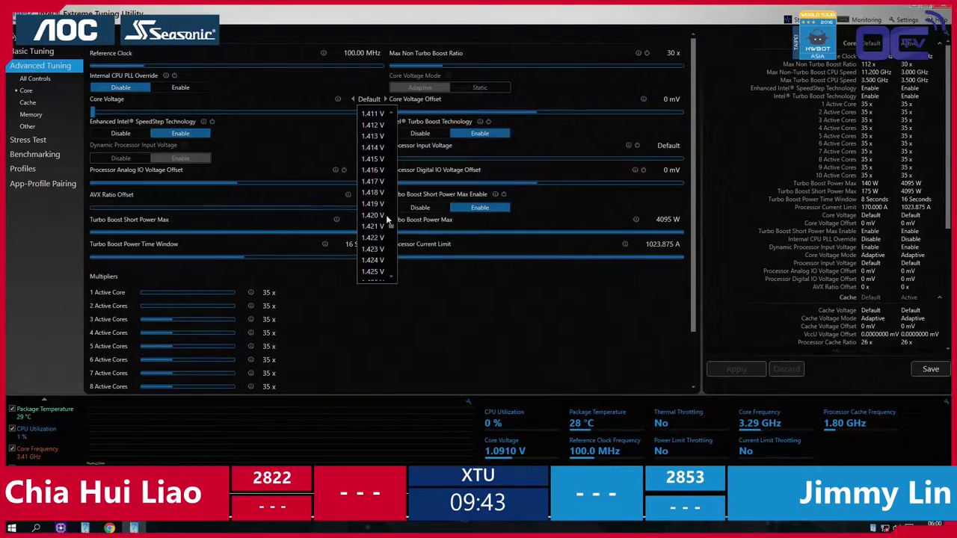
Set the core voltage to 1.400 V and apply the change.
scroll(379, 172, up, 3)
scroll(376, 140, up, 2)
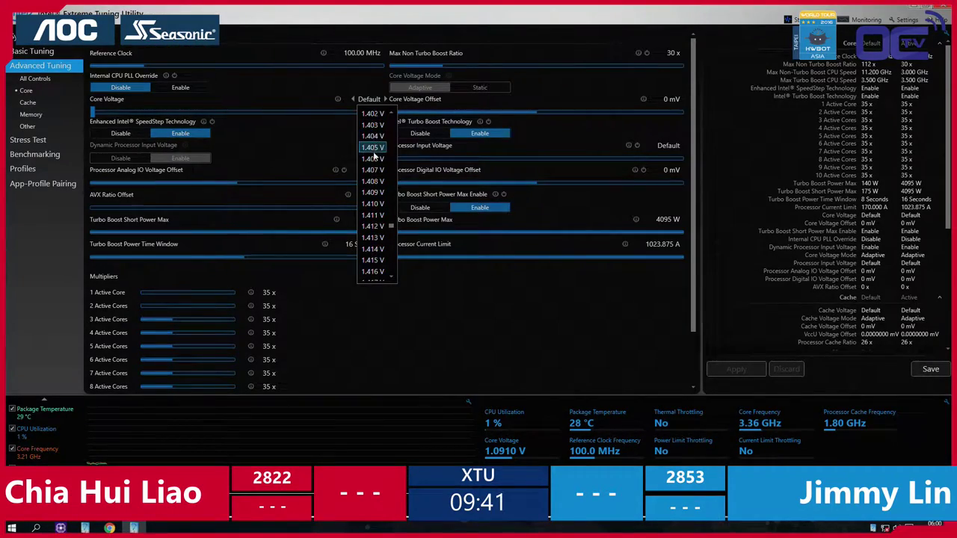
click(378, 182)
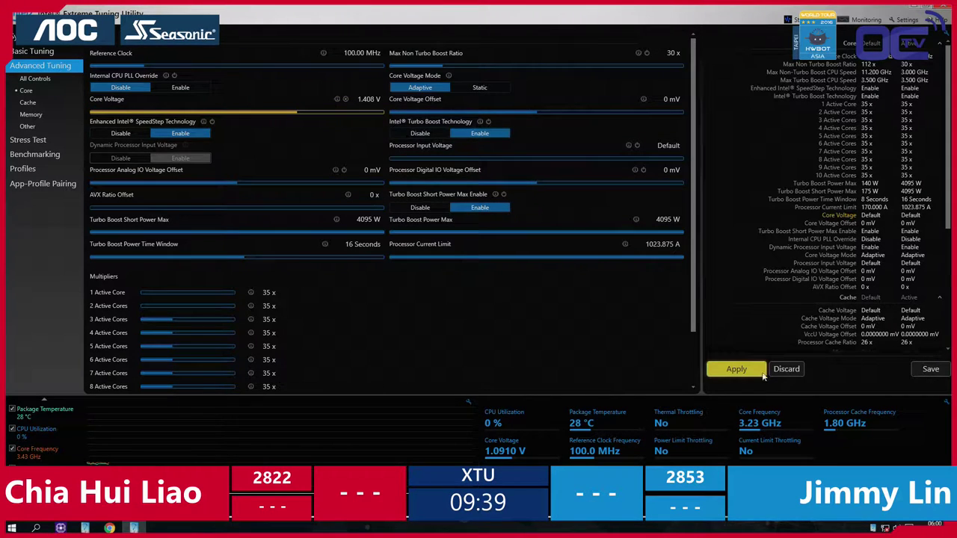
click(352, 99)
click(352, 99)
click(352, 100)
click(352, 99)
click(352, 100)
click(352, 99)
scroll(449, 150, down, 1)
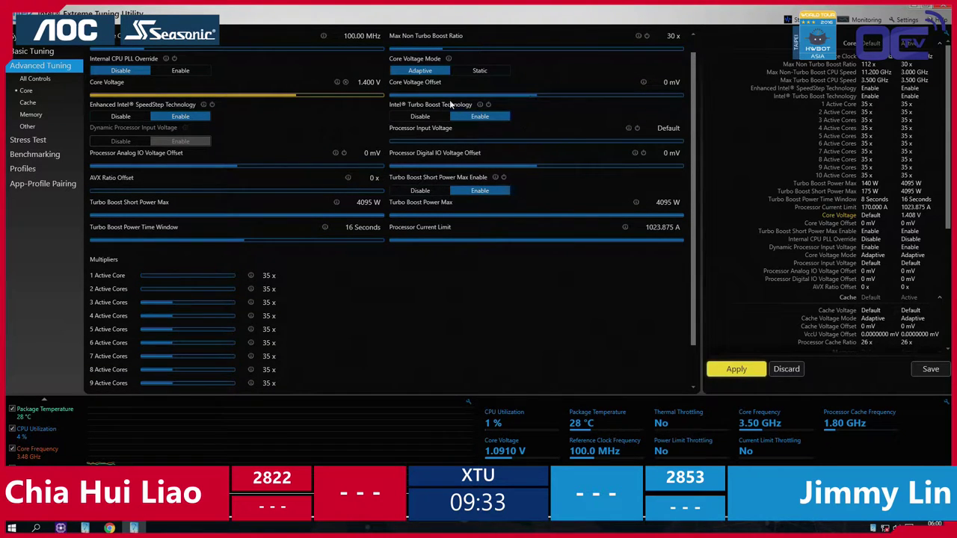
key(alt+a)
Switch the core voltage mode to Static and apply a core voltage offset of 10 mV.
click(480, 71)
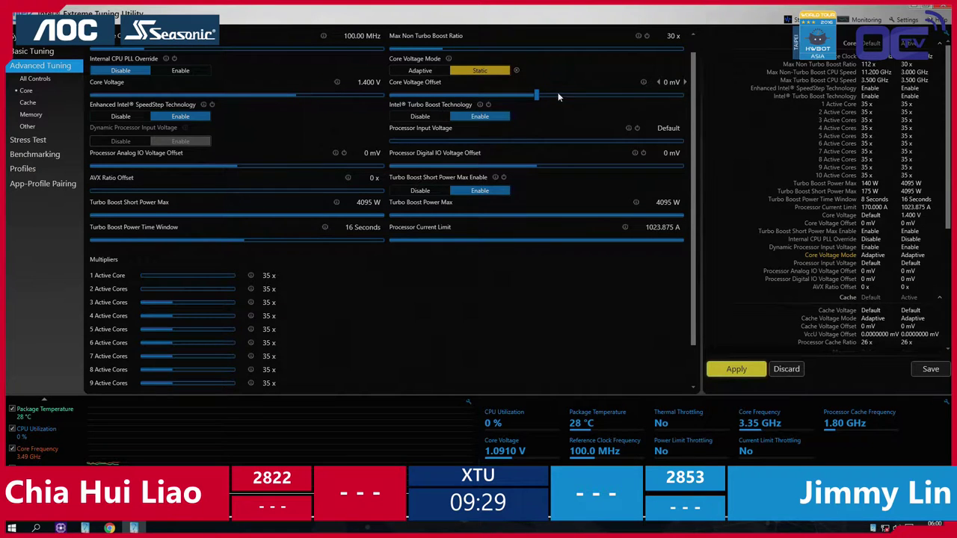
click(673, 84)
click(680, 230)
click(735, 369)
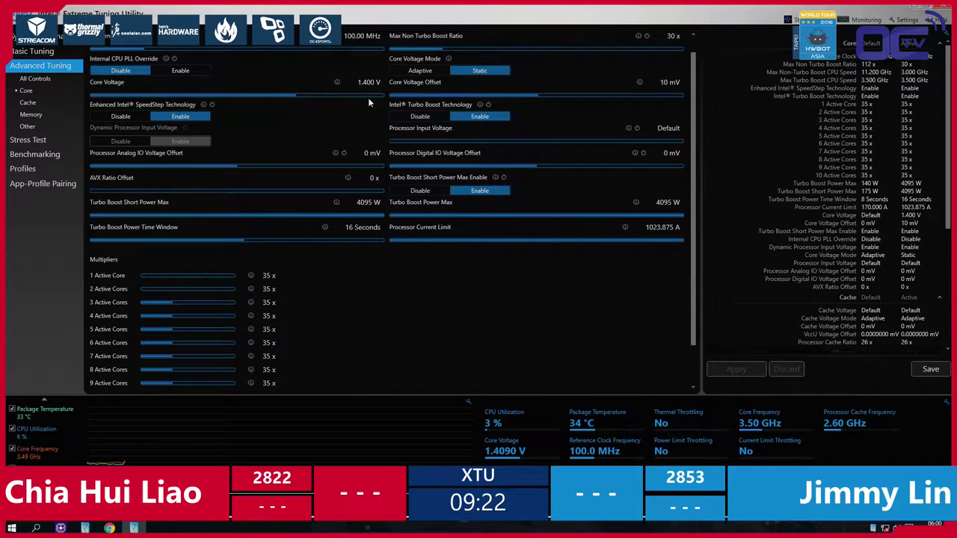
Raise the reference clock to 100.87 MHz and apply the change.
click(146, 49)
key(Right)
key(Right)
key(Right)
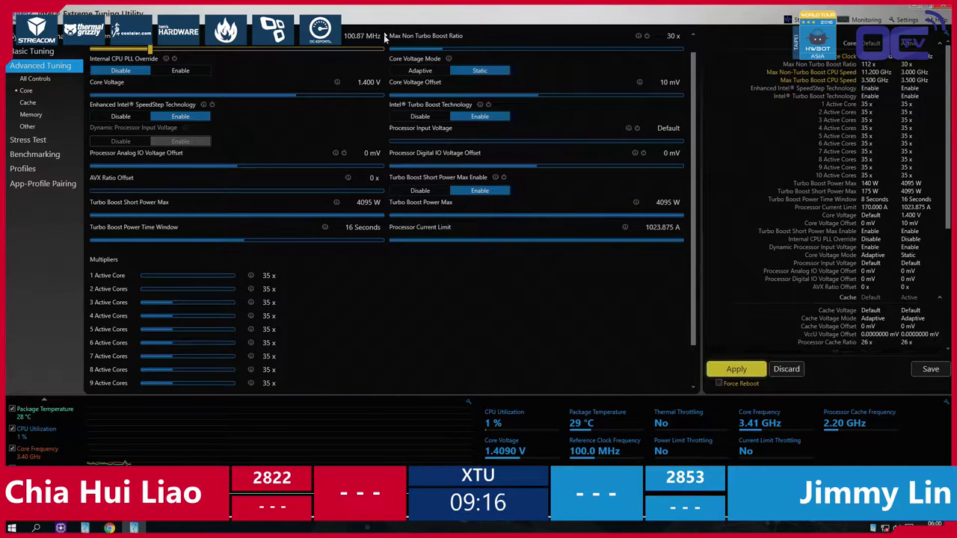
click(737, 369)
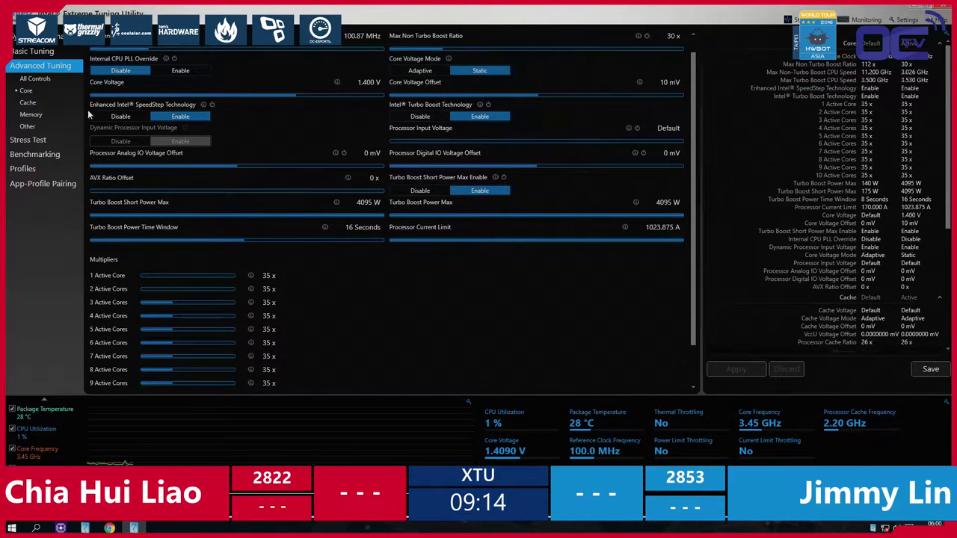
Set the processor core ratio to 44 x in the basic tuning settings and apply it.
click(28, 102)
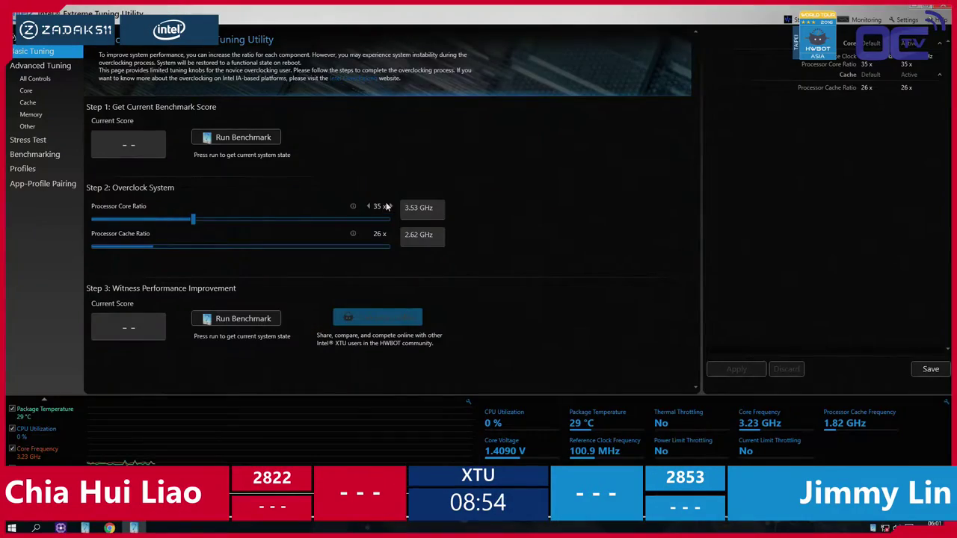
click(387, 206)
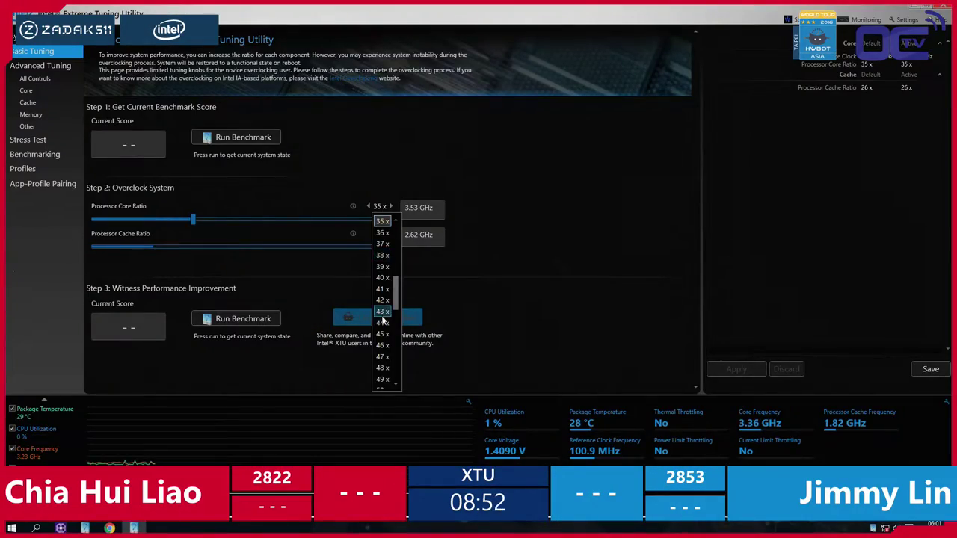
click(382, 316)
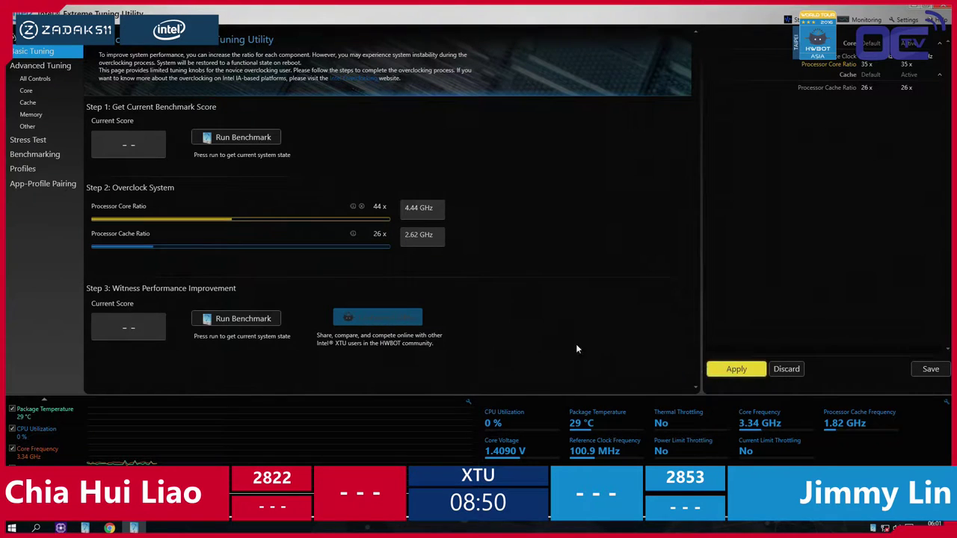
Apply a processor cache ratio of 36 x and run the benchmark that checks the performance improvement.
click(387, 234)
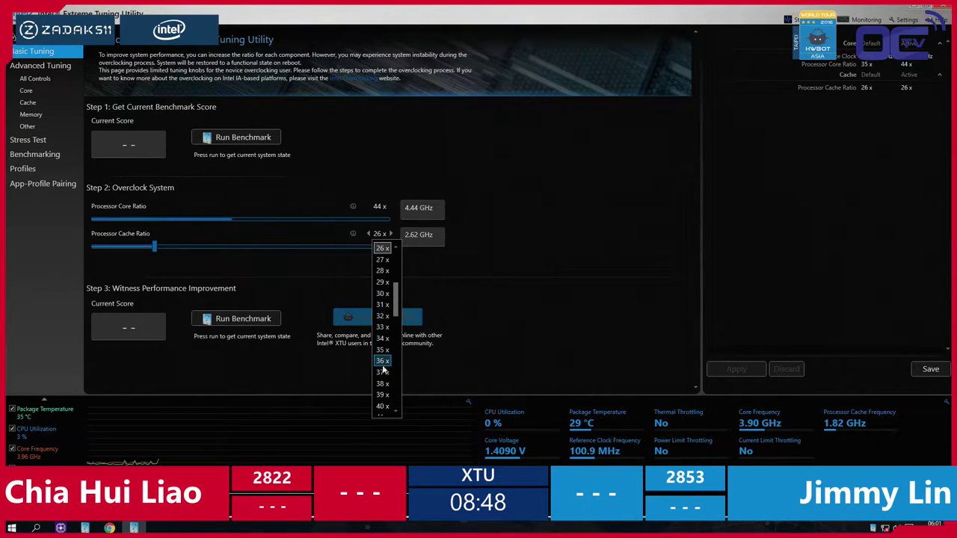
click(382, 360)
click(718, 371)
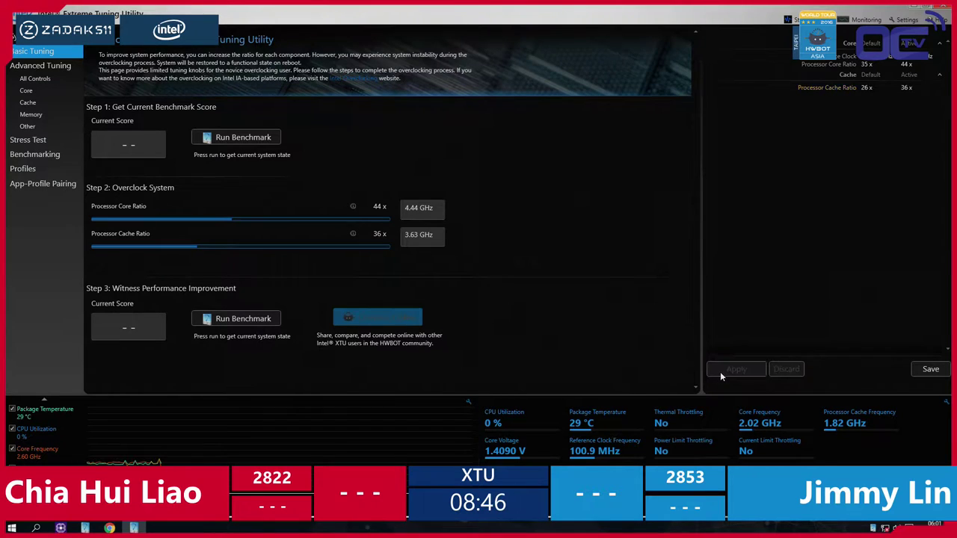
click(224, 322)
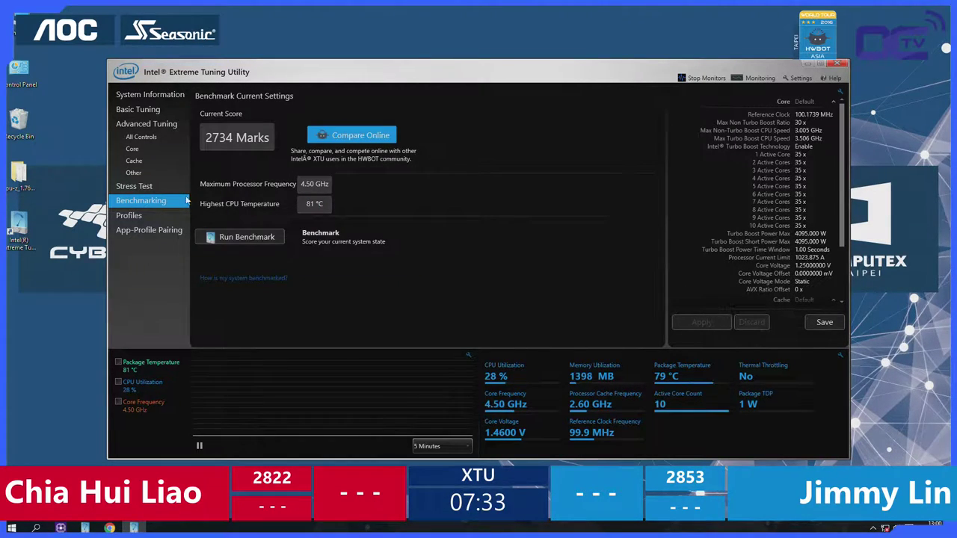
Raise the processor cache ratio to 35 x in the advanced cache settings.
click(131, 161)
click(363, 125)
key(Right)
key(Right)
key(Right)
key(Right)
key(Right)
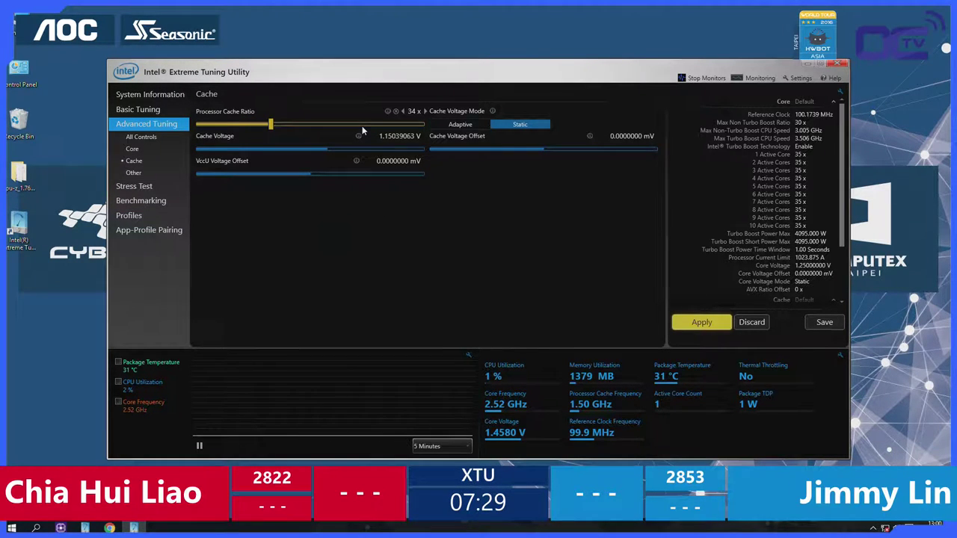
key(Right)
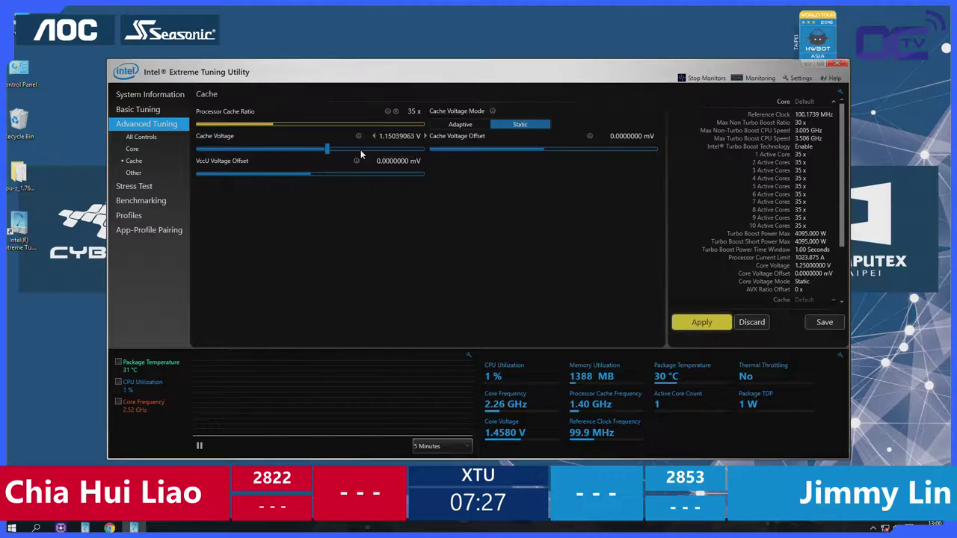
Set the cache voltage to 1.28808594 V and both the VccU and cache voltage offsets to 10.7421875 mV, and apply.
click(361, 150)
drag(333, 151, 333, 175)
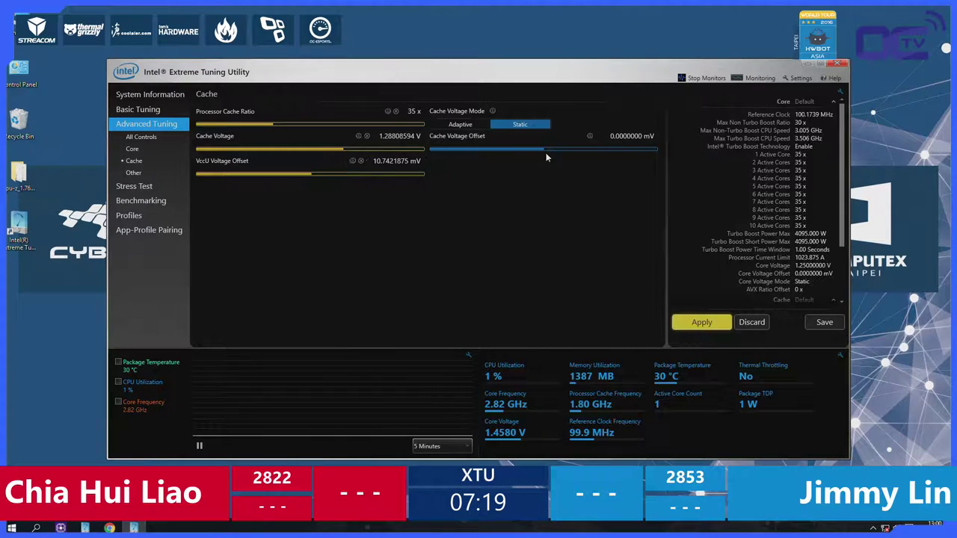
drag(606, 147, 604, 151)
click(689, 322)
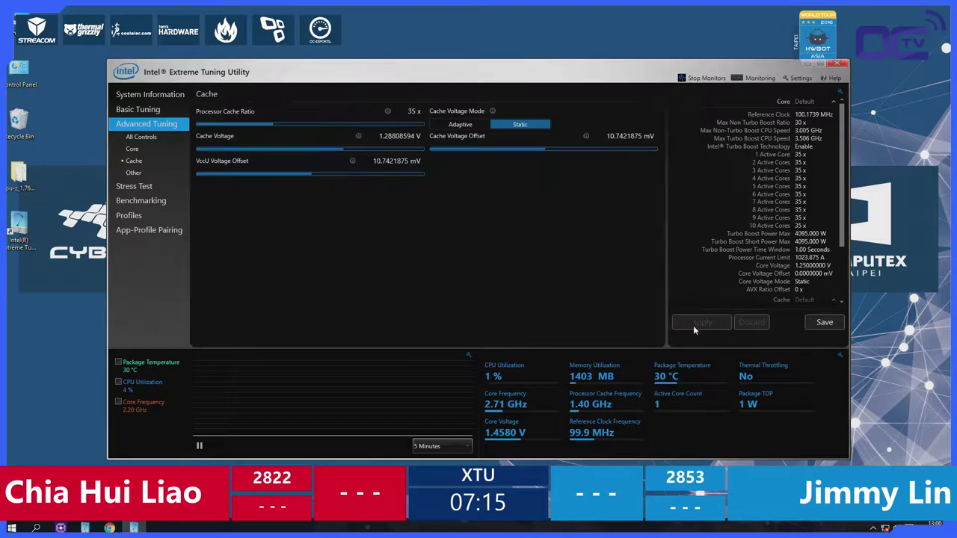
Run the benchmark with the updated cache ratio and voltages.
click(139, 112)
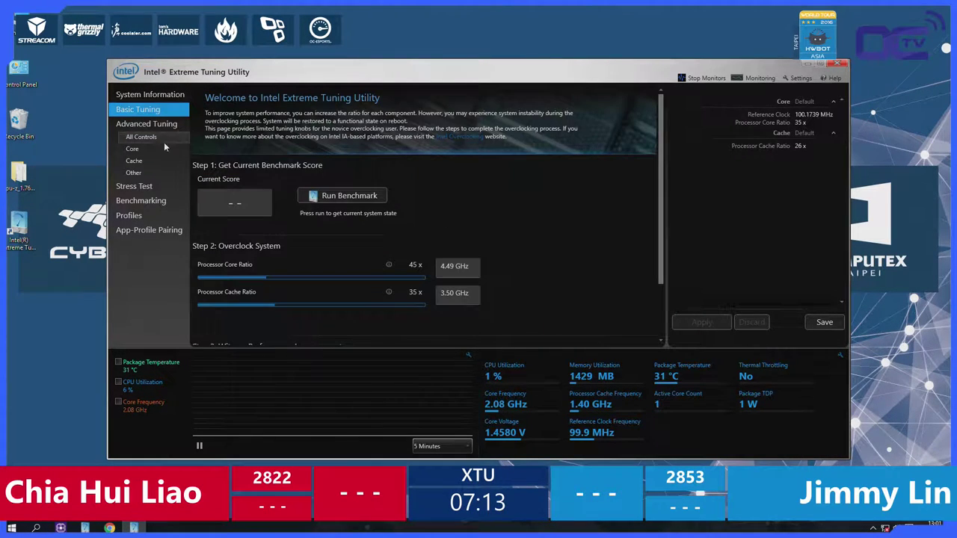
click(138, 186)
click(153, 201)
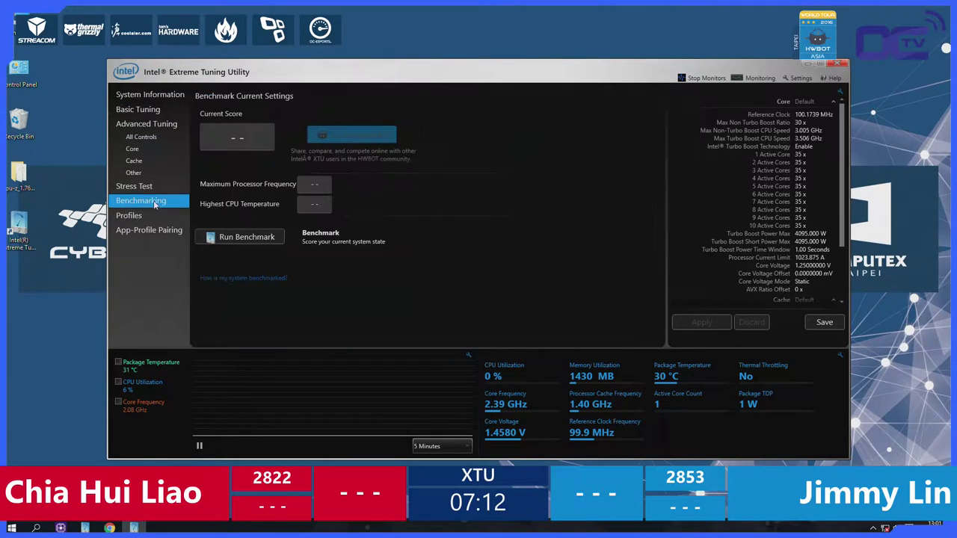
click(270, 237)
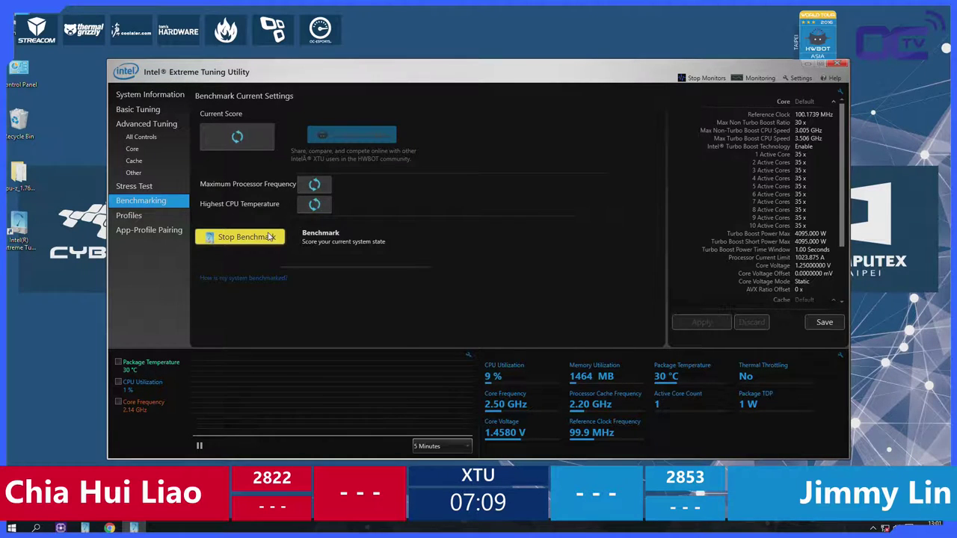
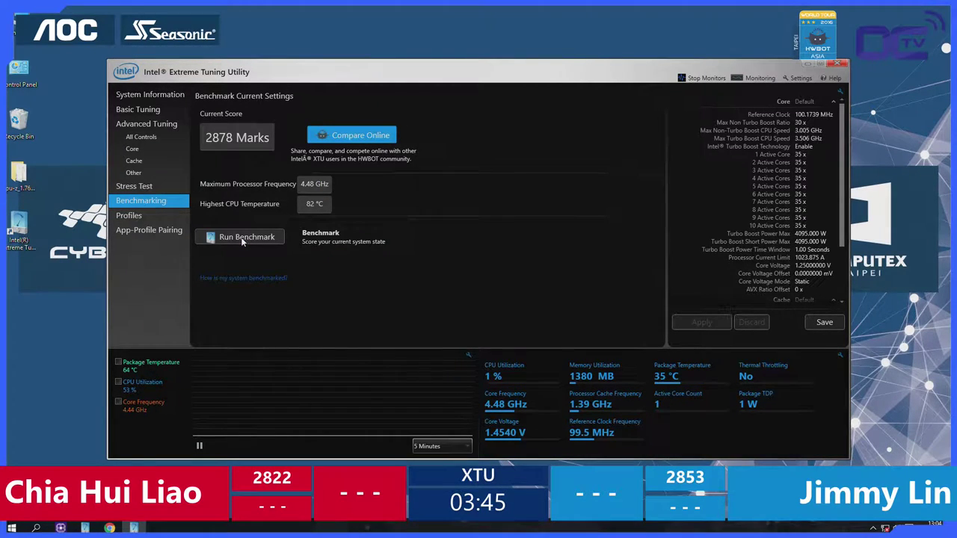
Apply a reference clock of 99.6540 MHz and run the benchmark again.
click(148, 137)
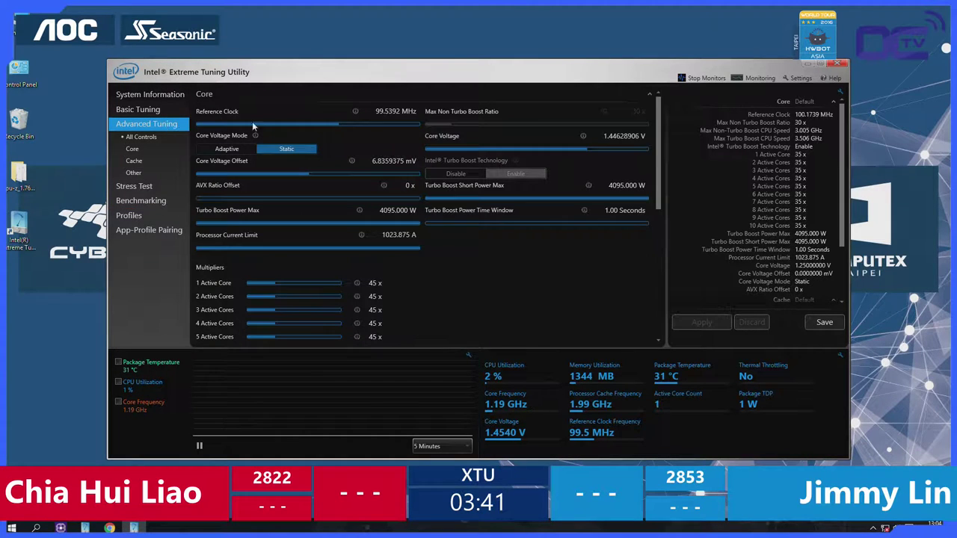
click(417, 122)
scroll(609, 327, down, 1)
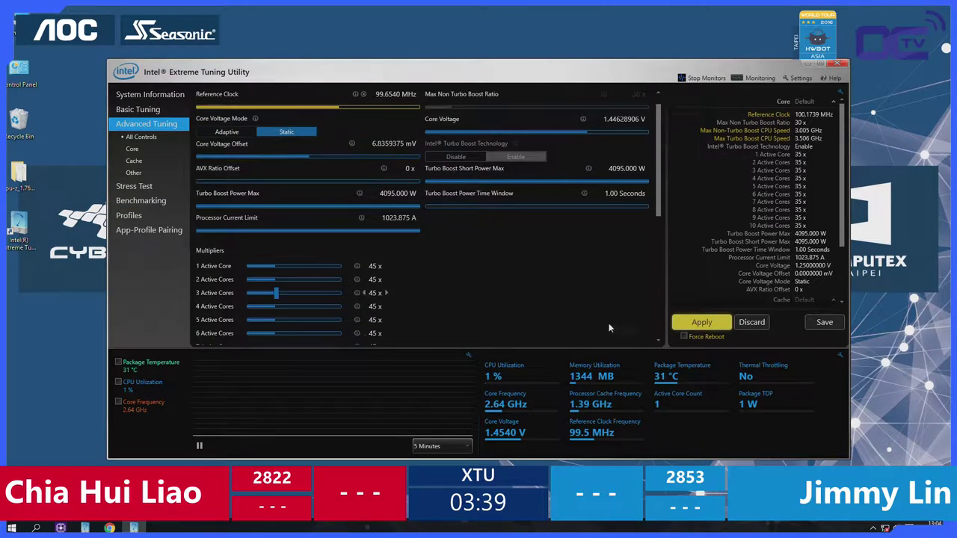
click(693, 323)
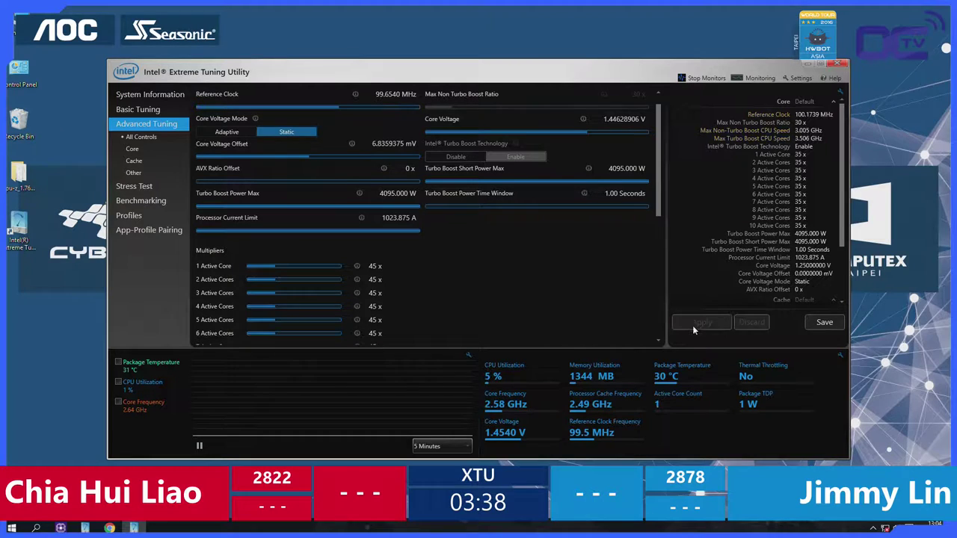
click(139, 201)
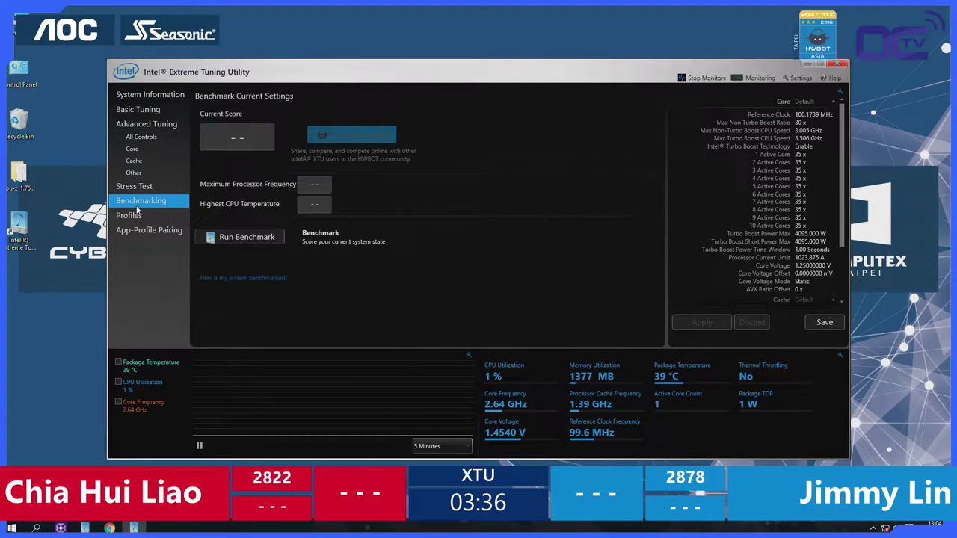
click(258, 235)
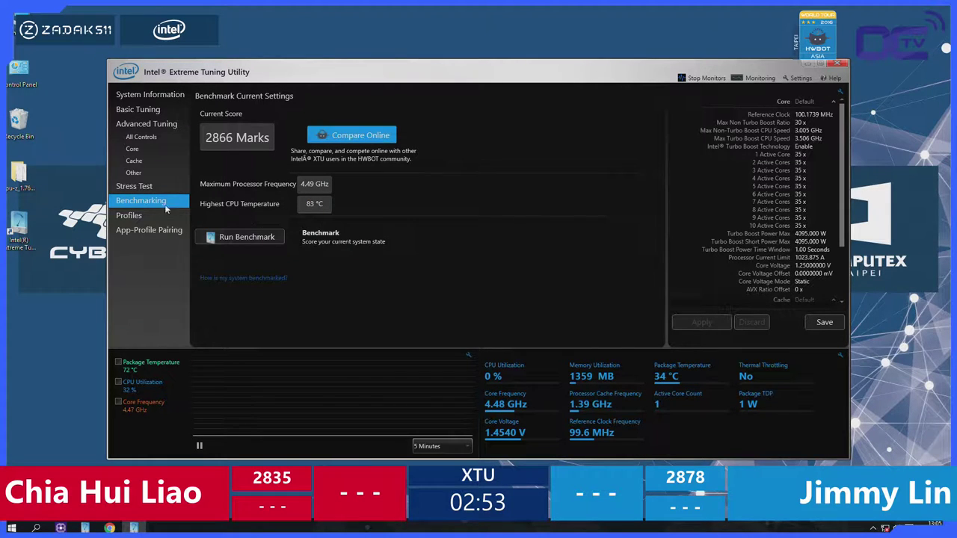
Apply a reference clock of 99.7115 MHz and rerun the benchmark.
click(154, 136)
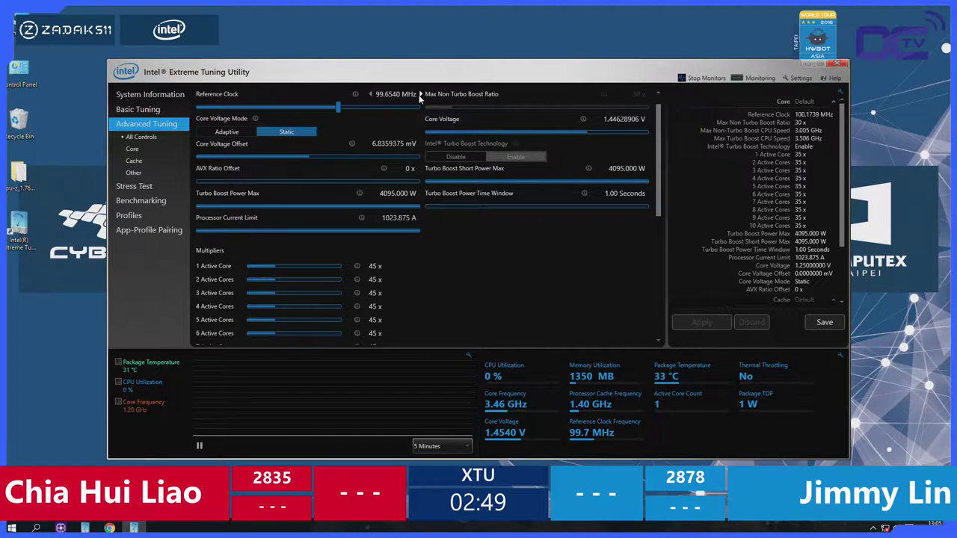
click(420, 94)
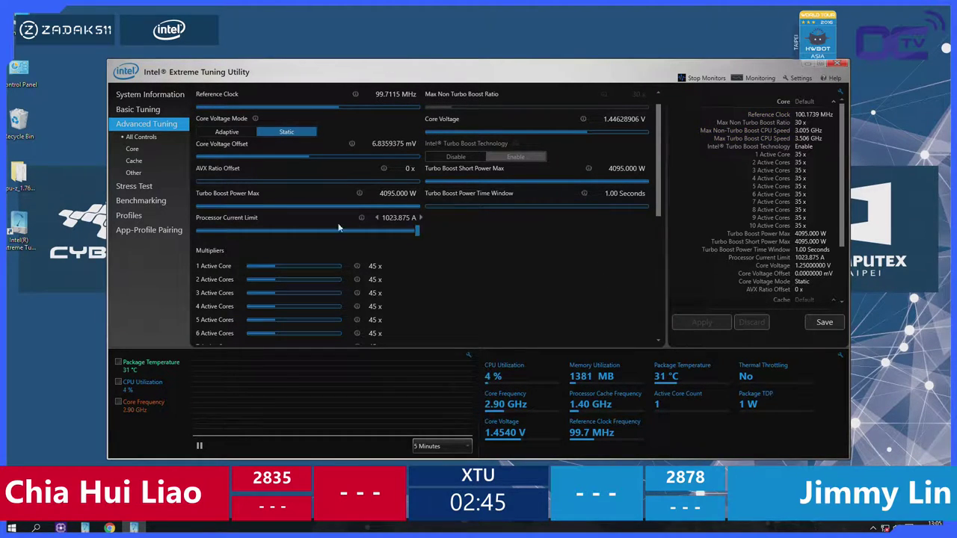
click(148, 201)
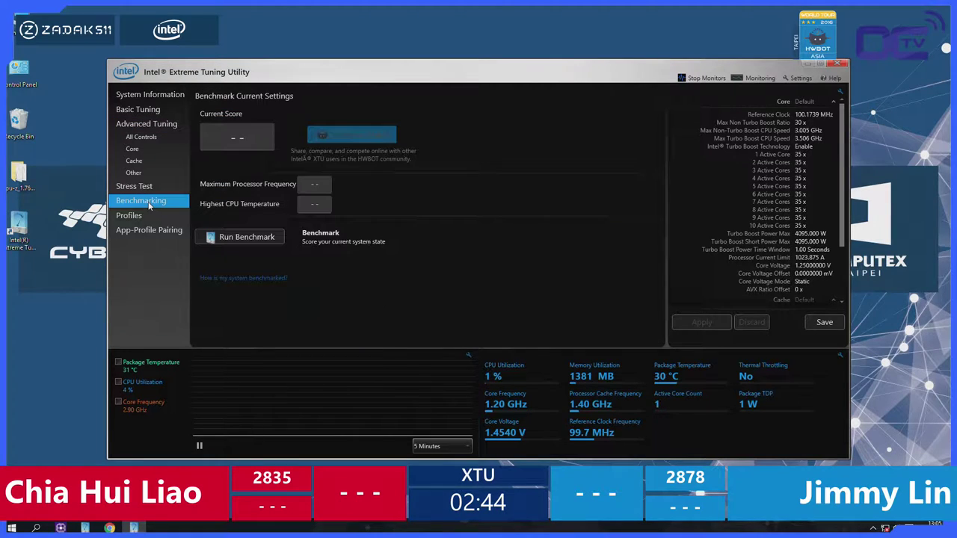
click(234, 238)
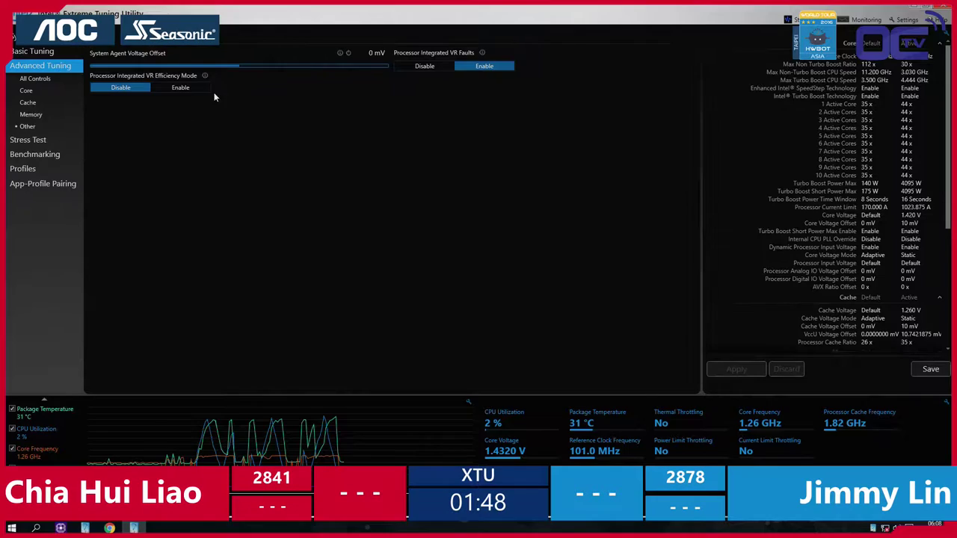
Raise the reference clock to 101.05 MHz in the core settings and apply it.
click(41, 90)
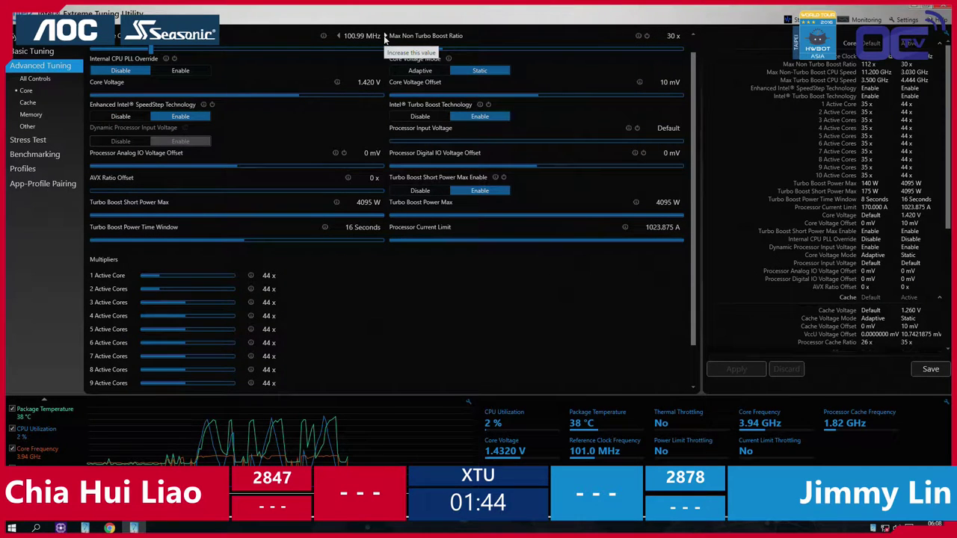
click(722, 368)
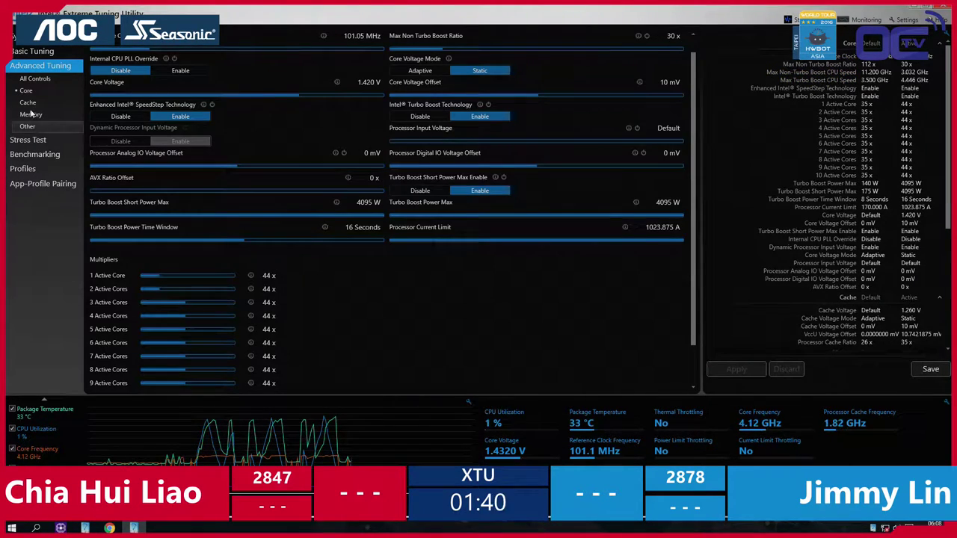
Run the benchmark with the 101.05 MHz reference clock, 44x core ratio and 35x cache ratio.
click(40, 53)
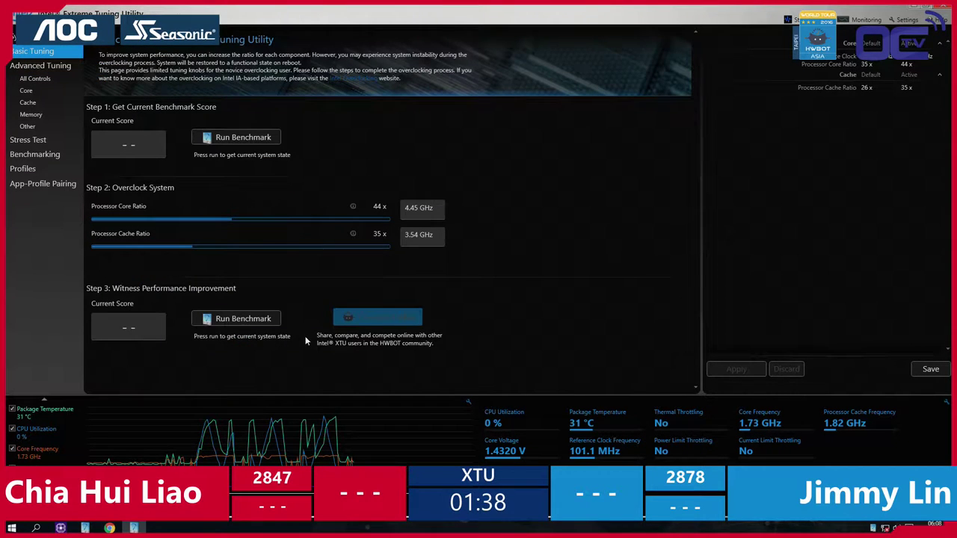
click(255, 319)
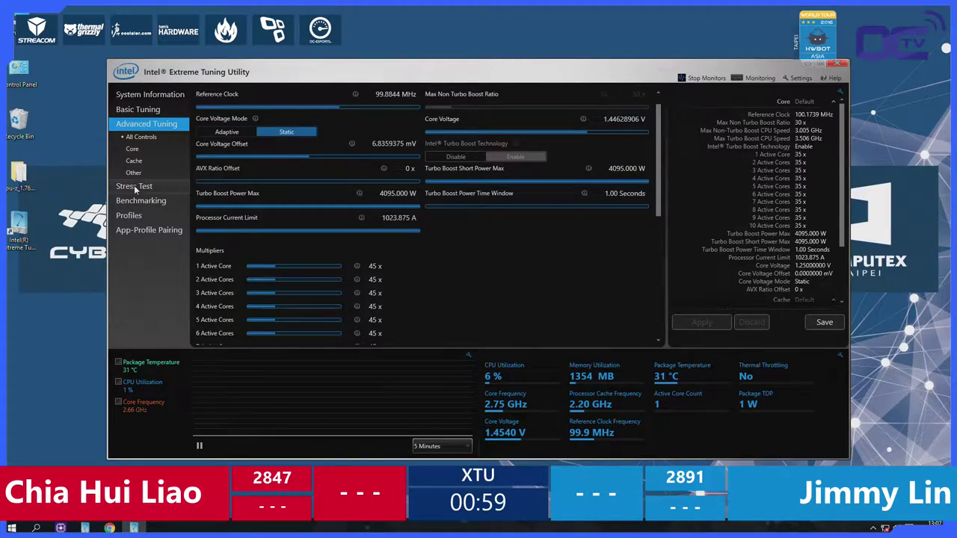
Run the benchmark on the second system with its 99.8844 MHz reference clock and 45x core multipliers.
click(157, 202)
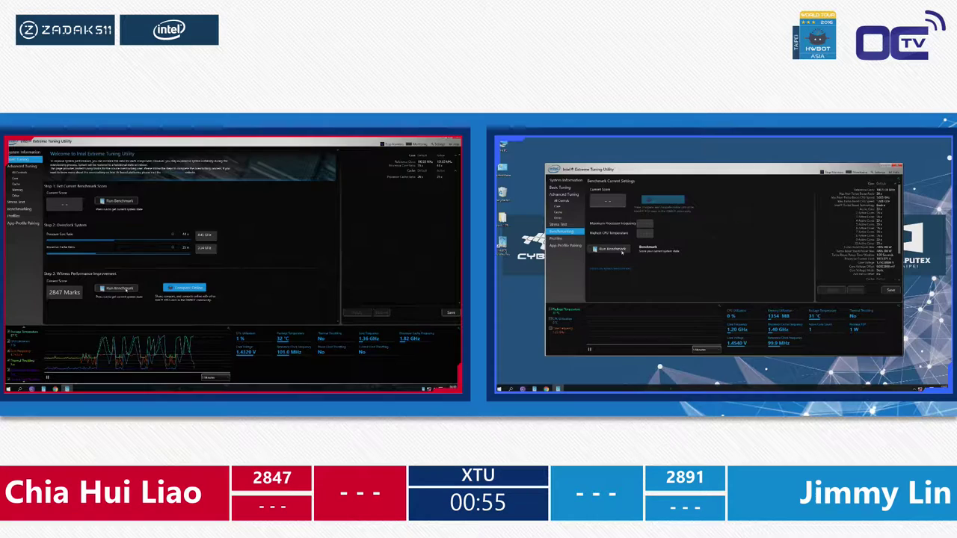
click(15, 183)
click(611, 248)
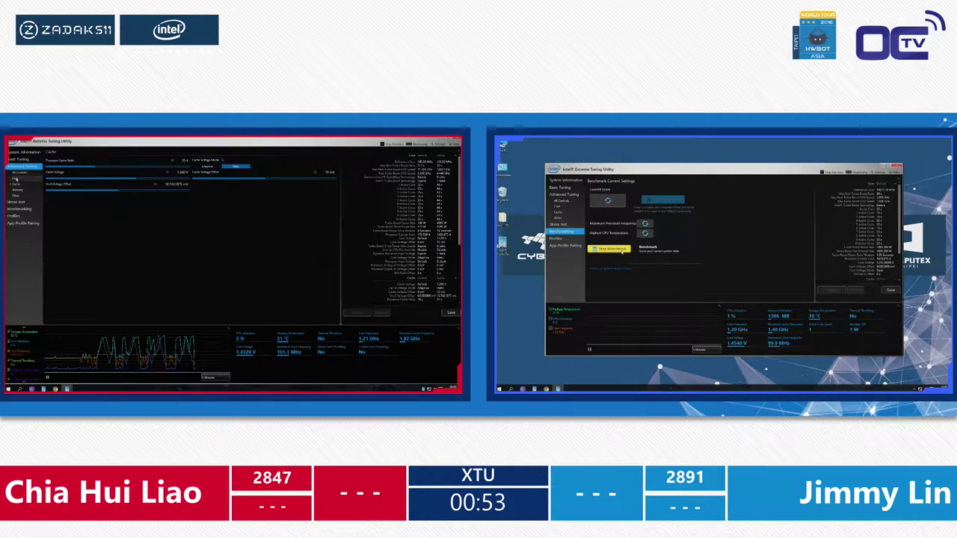
Raise the first system's reference clock slightly in the core settings, apply it and rerun the benchmark.
click(15, 178)
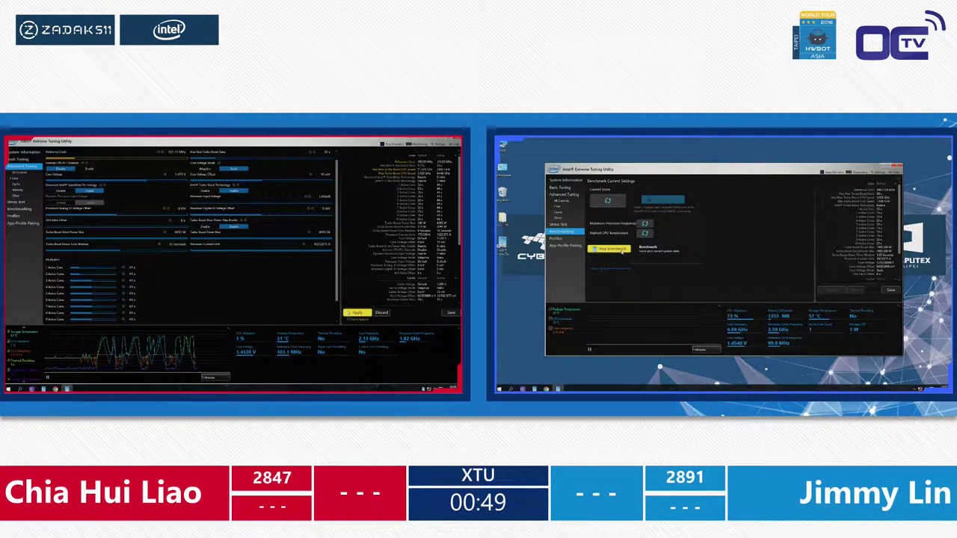
click(358, 313)
click(21, 159)
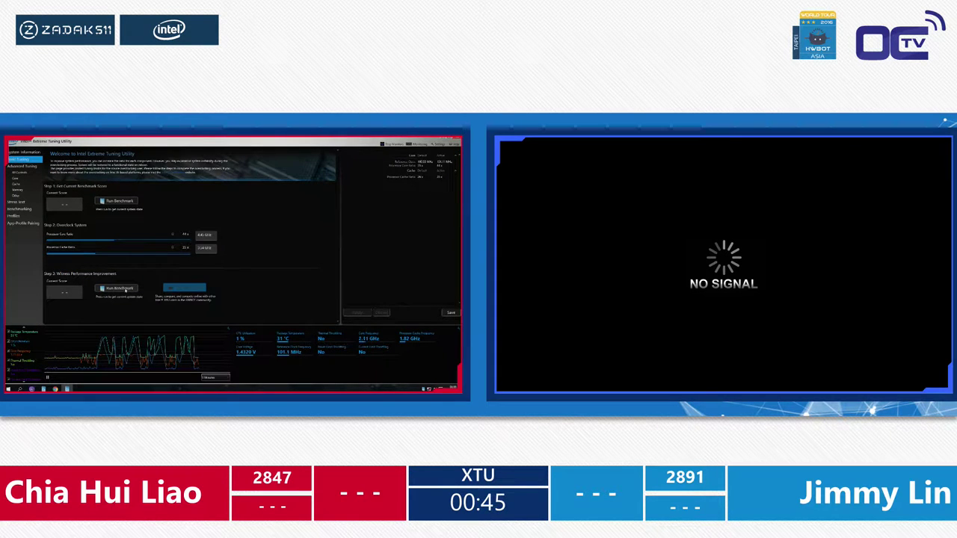
click(125, 290)
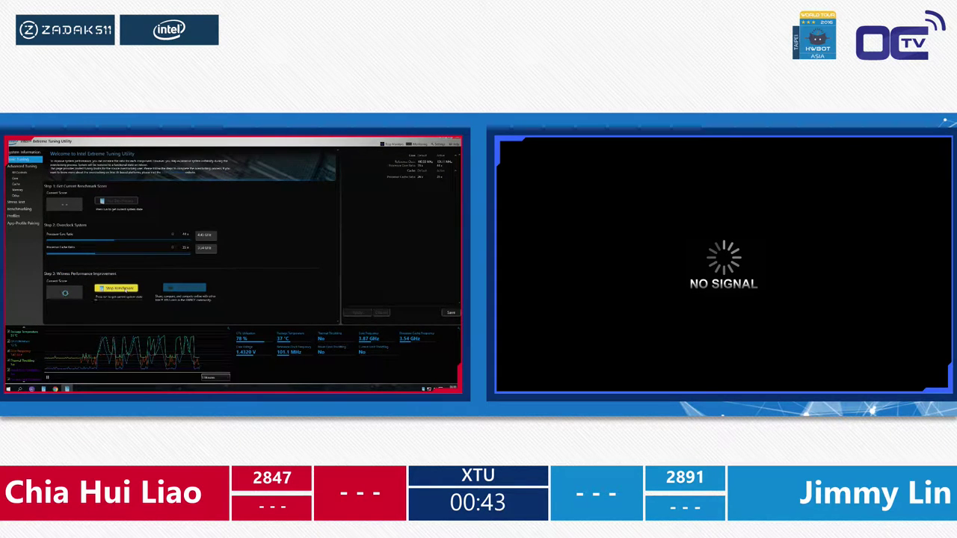
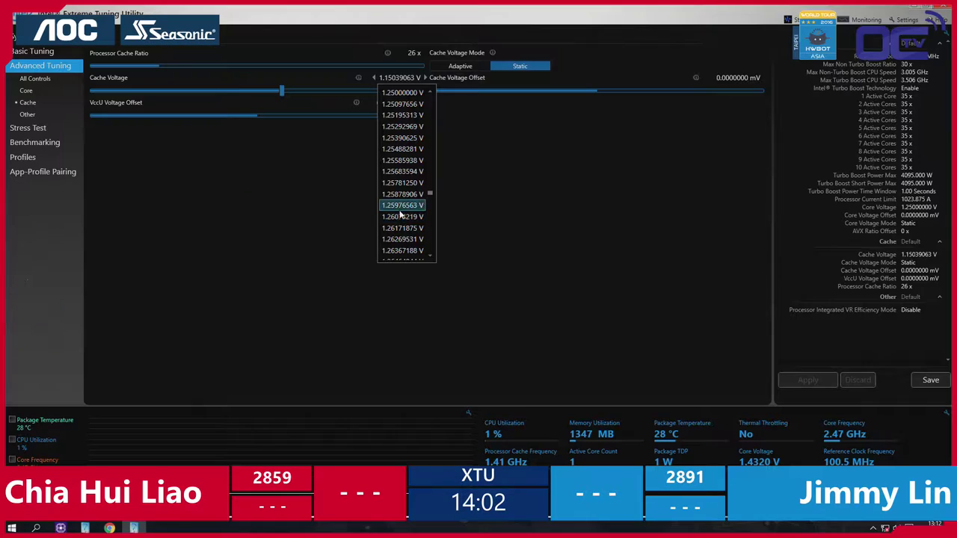
Set the cache voltage to 1.26074219 V and both the cache and VccU voltage offsets to 10.7421875 mV, and apply them.
click(403, 212)
click(737, 78)
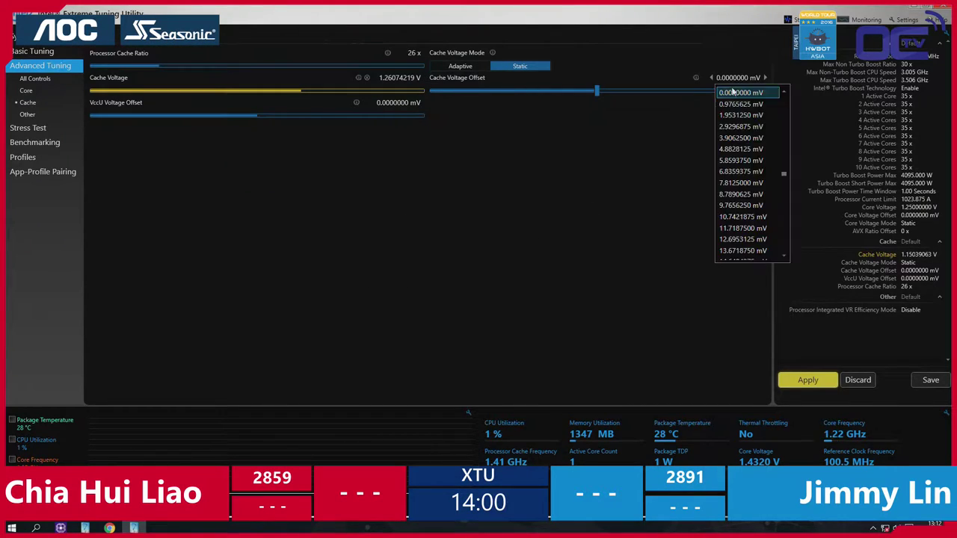
click(722, 218)
click(389, 102)
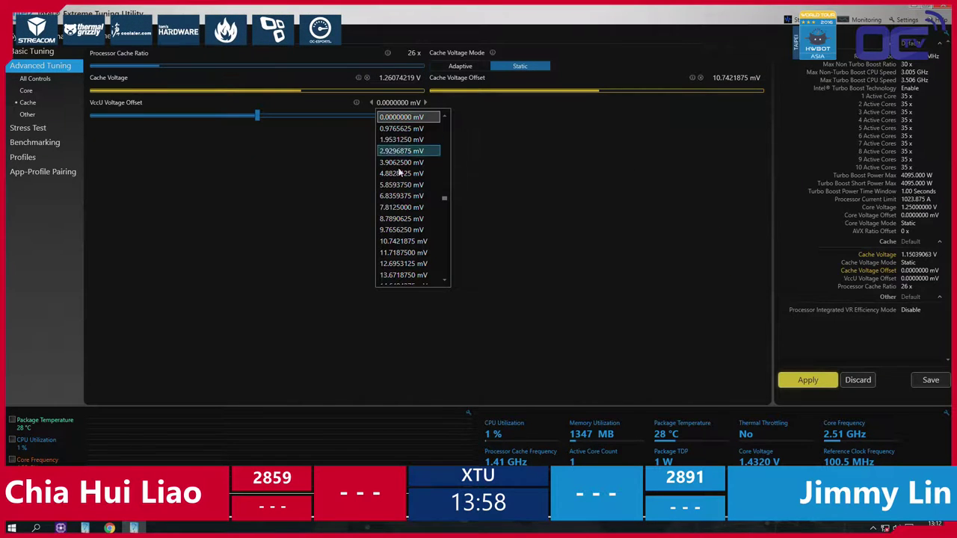
click(397, 242)
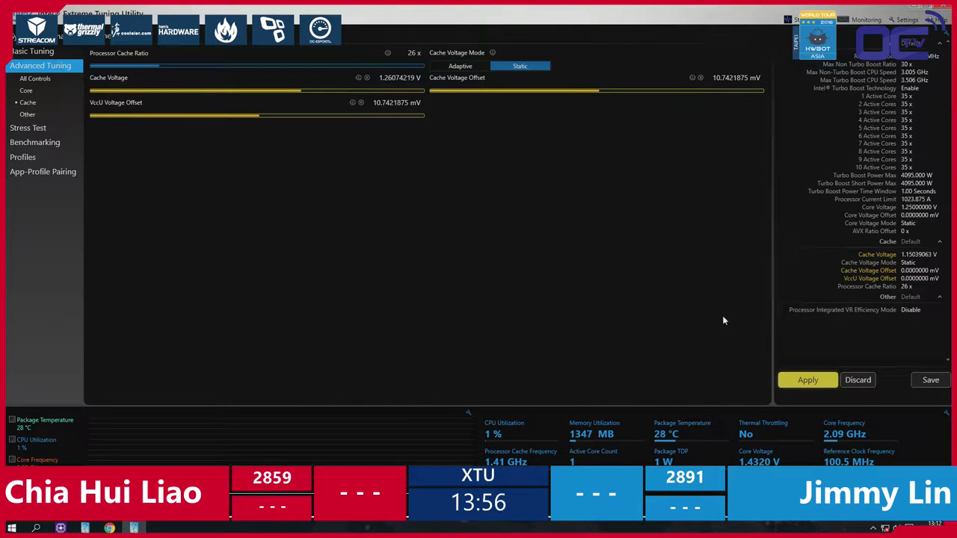
click(807, 378)
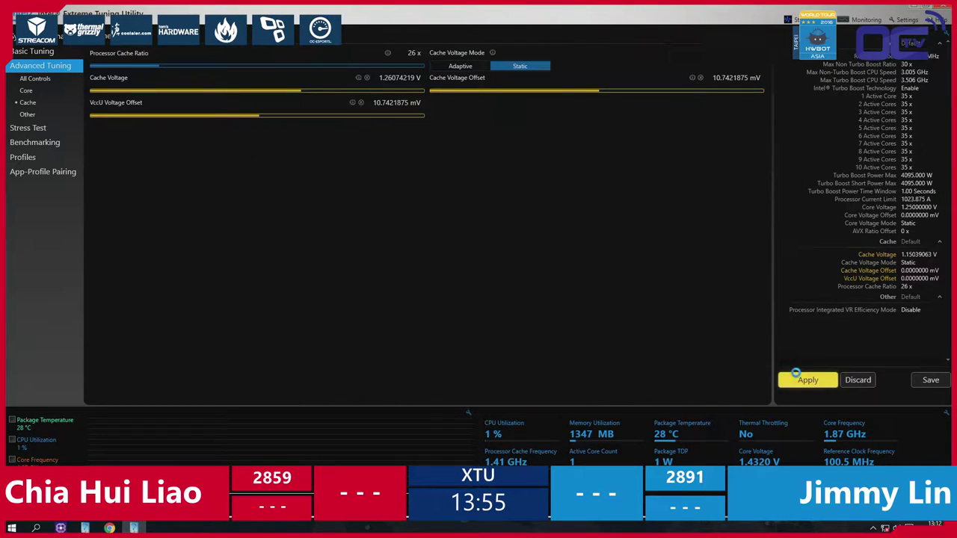
Lower the core voltage to 1.41796875 V in the core settings and apply it.
click(36, 89)
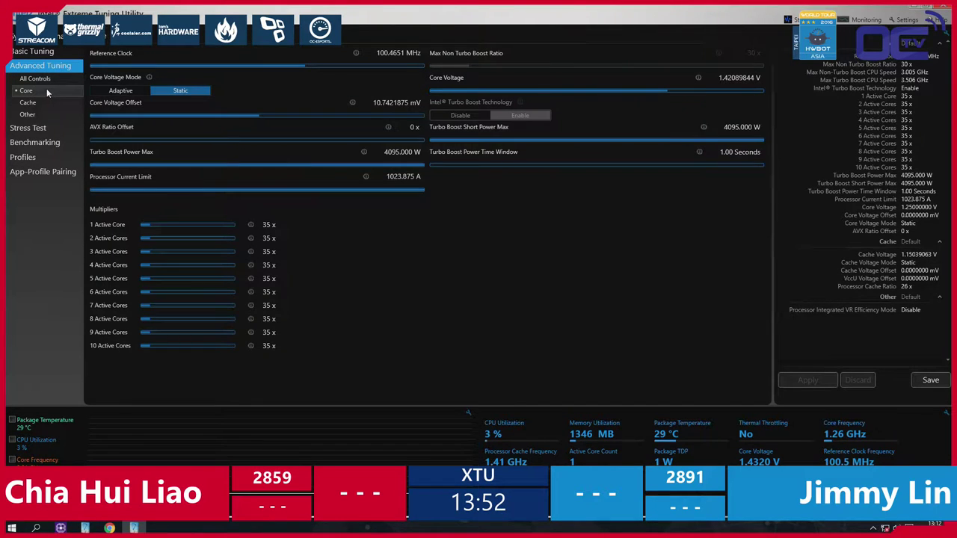
click(715, 78)
click(714, 78)
click(715, 78)
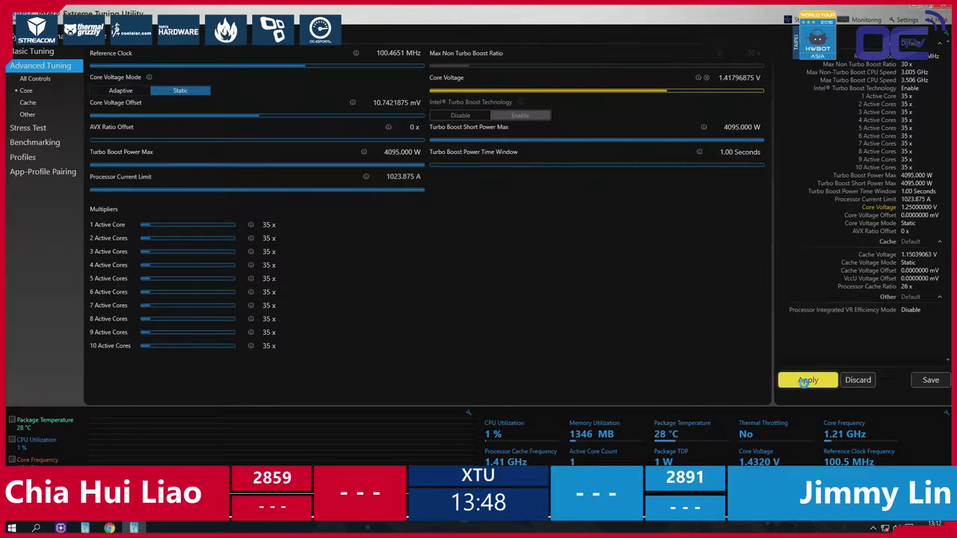
click(806, 382)
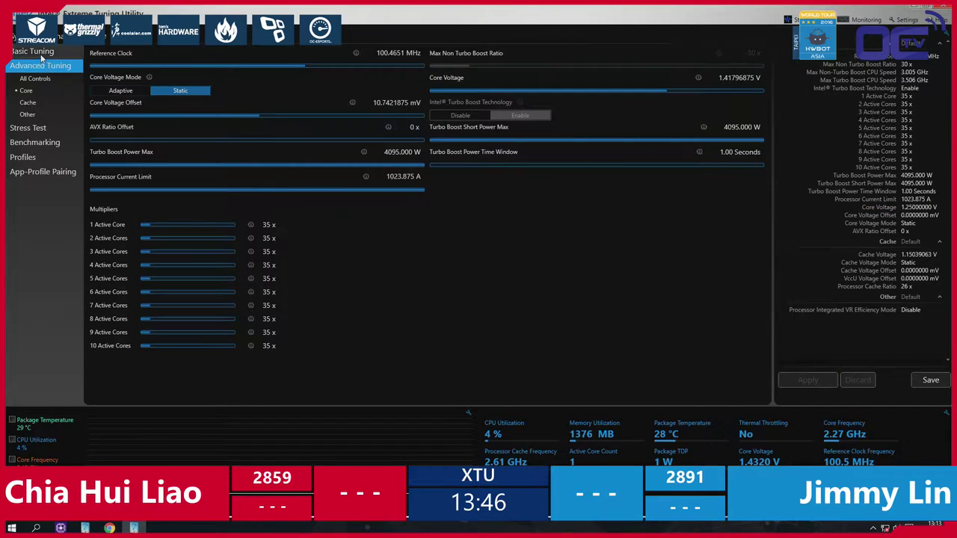
Apply a 44x processor core ratio and a 37x processor cache ratio, and run the benchmark.
click(39, 52)
click(413, 207)
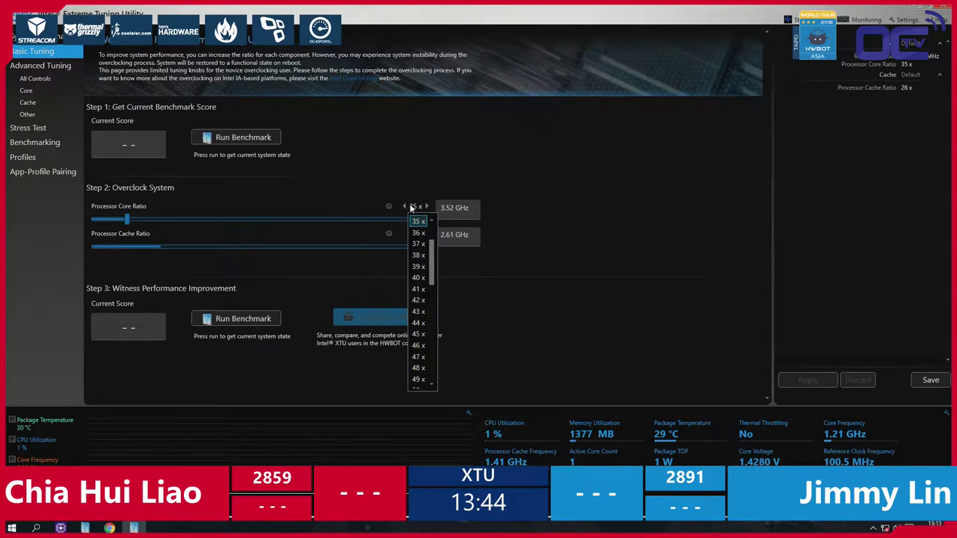
click(418, 322)
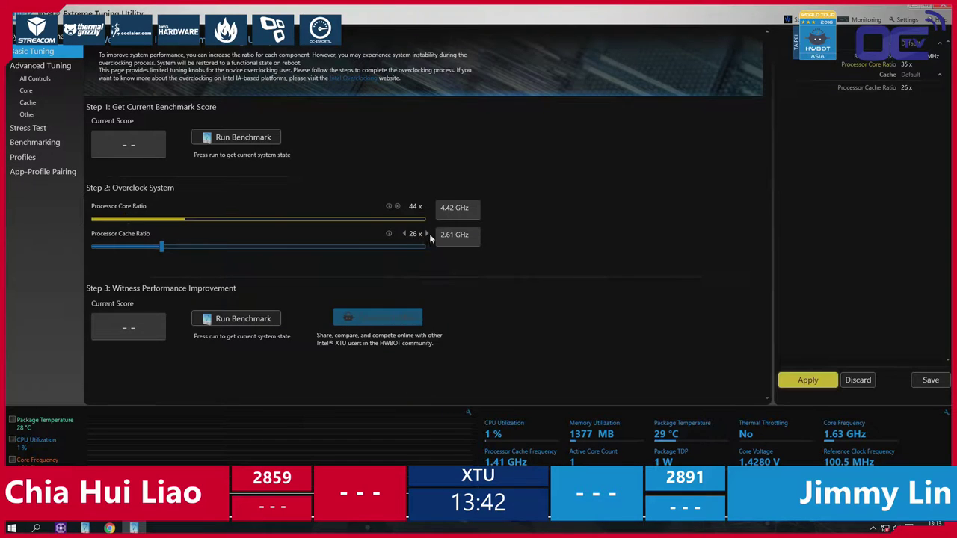
click(415, 234)
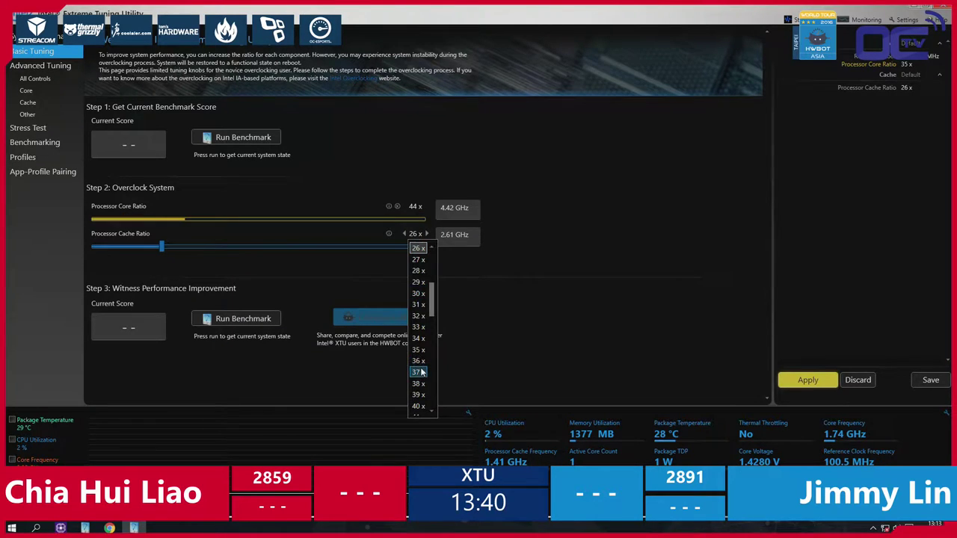
click(419, 373)
click(802, 379)
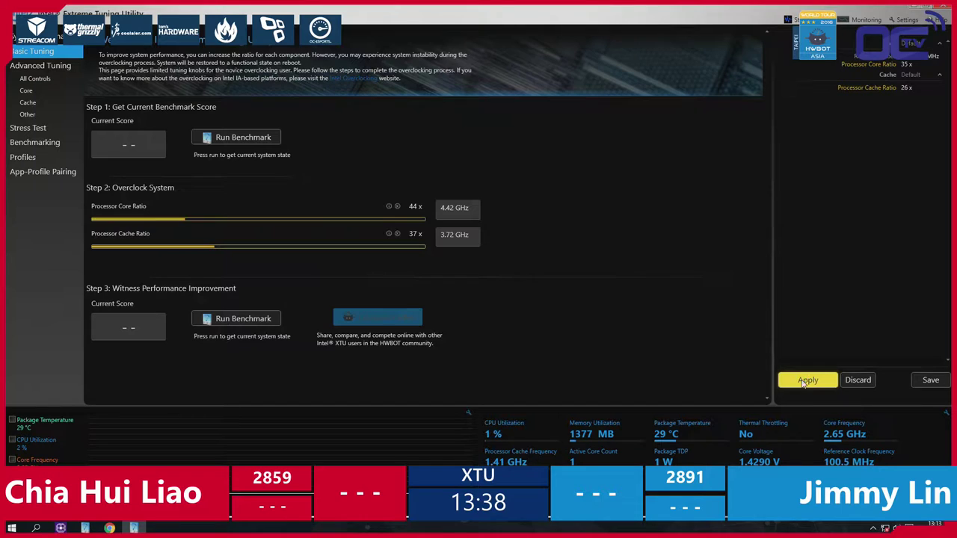
click(259, 318)
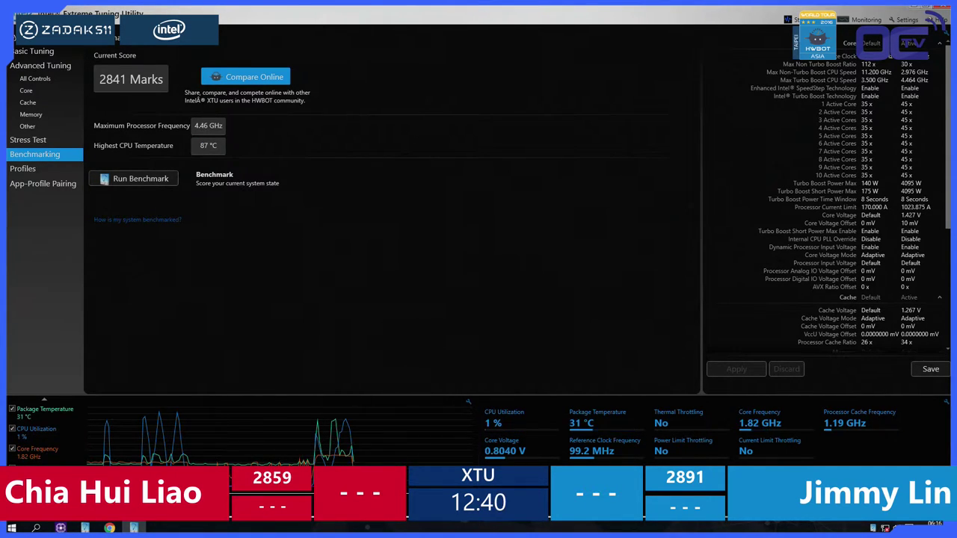
Raise the second system's reference clock to 99.48 MHz, apply it and run the benchmark.
click(58, 69)
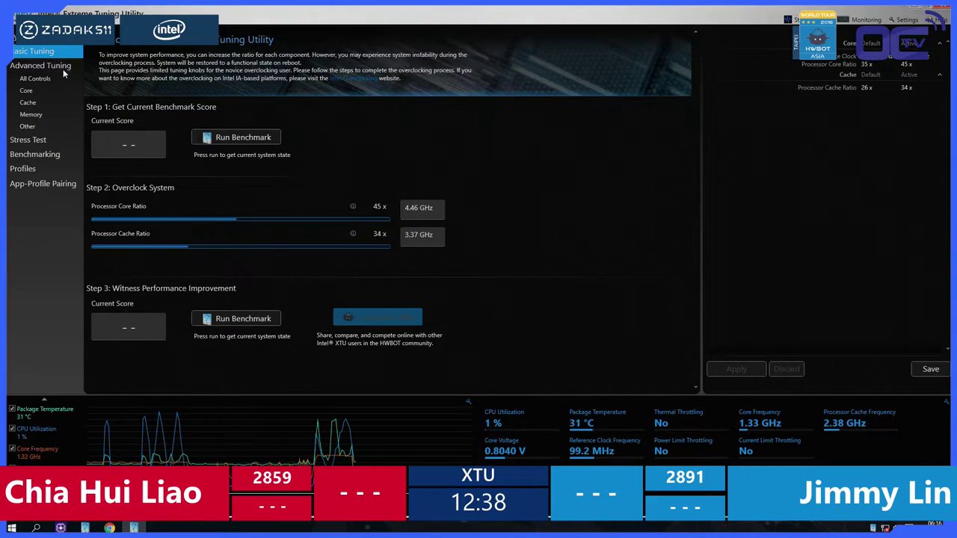
click(74, 80)
click(384, 35)
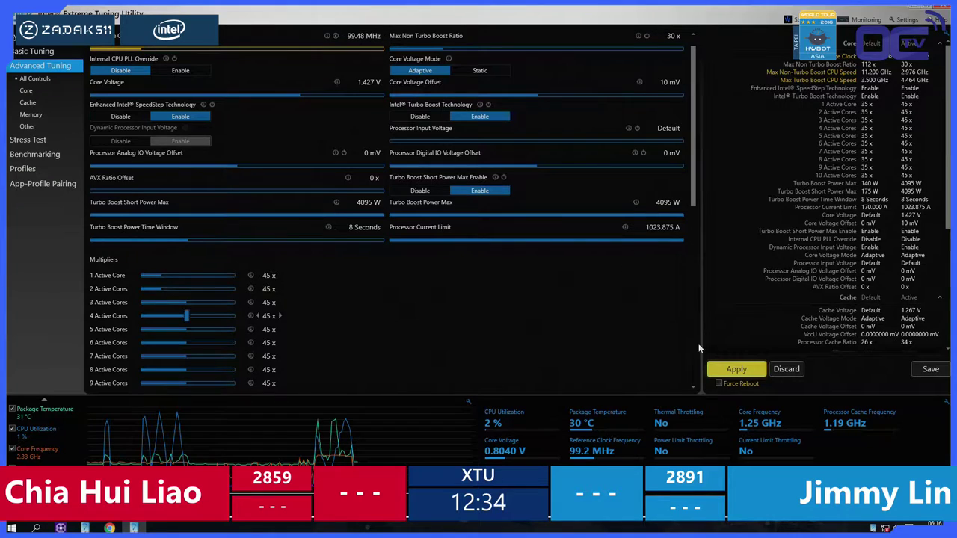
click(724, 370)
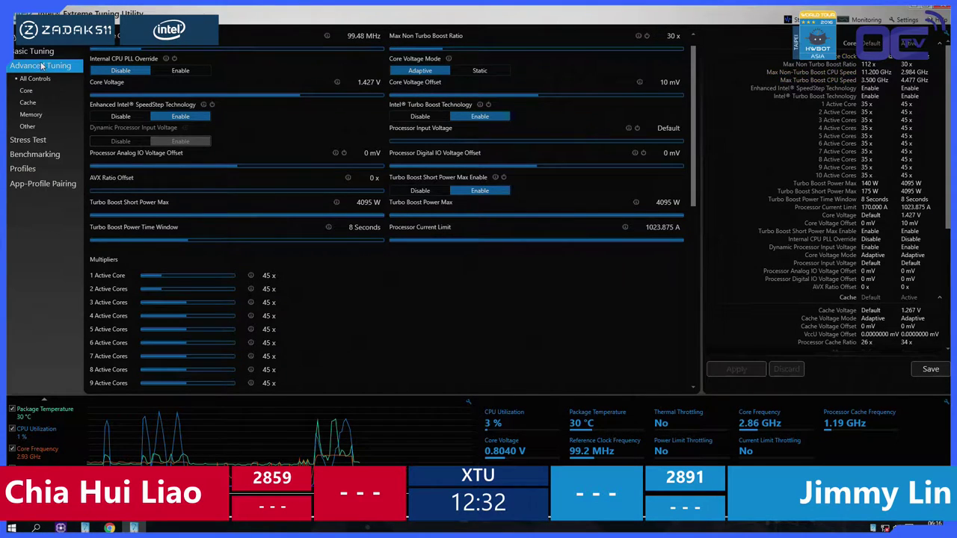
click(29, 154)
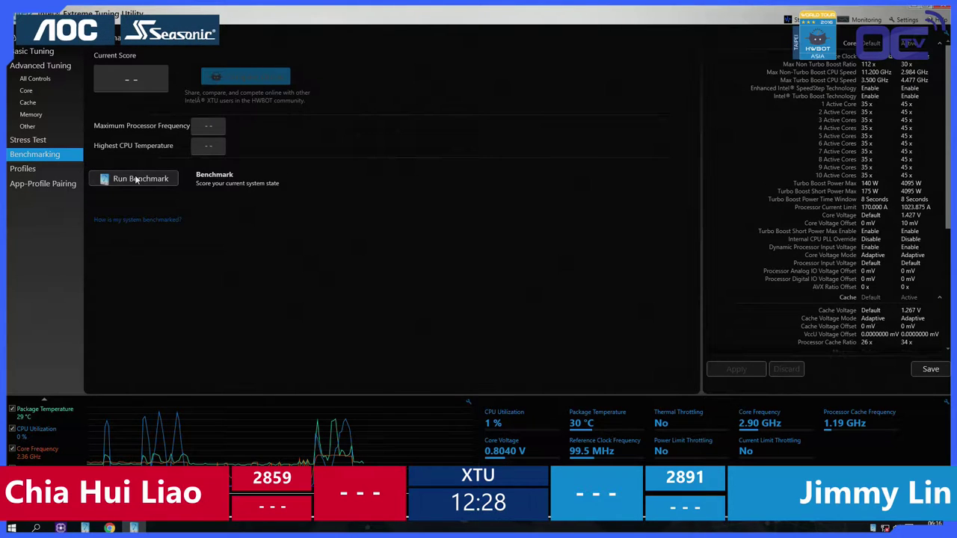
click(136, 180)
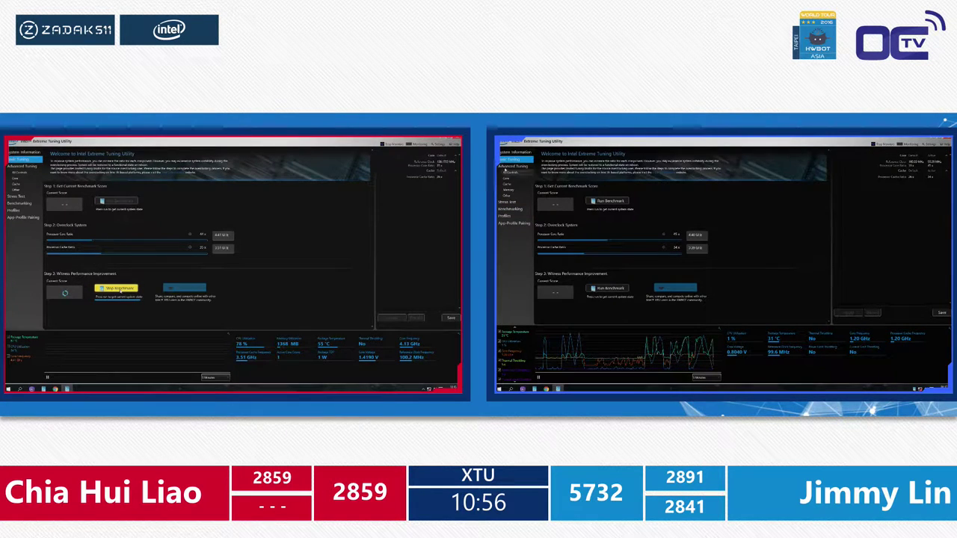
Raise the second system's reference clock to 99.71 MHz in the advanced tuning controls and apply it.
click(515, 166)
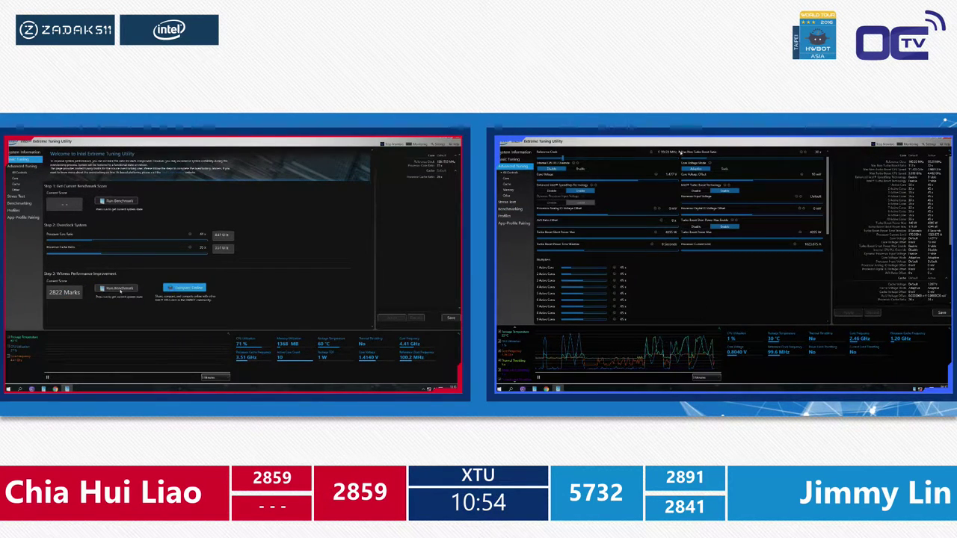
click(839, 311)
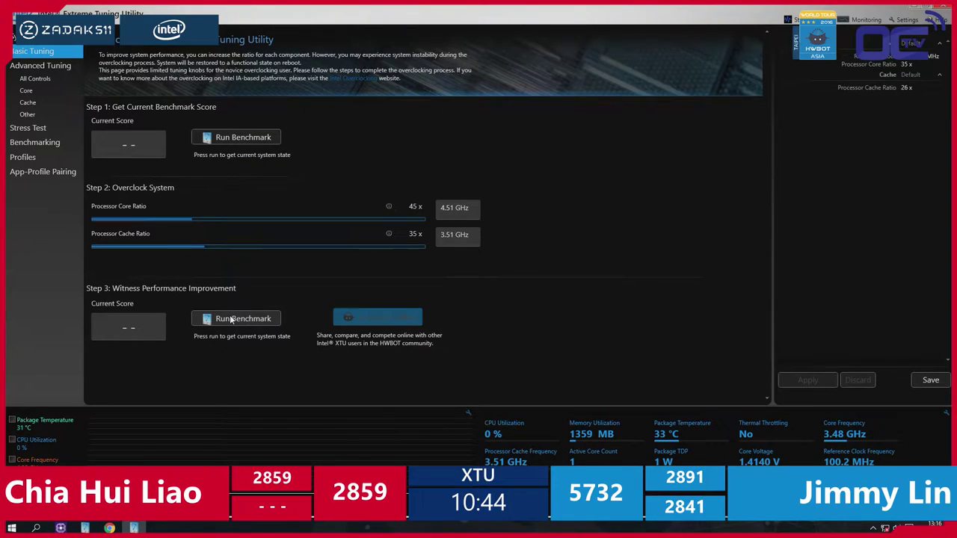
Run the first system's benchmark at 45x core and 35x cache ratios, and relaunch Intel Extreme Tuning Utility from the desktop.
click(232, 319)
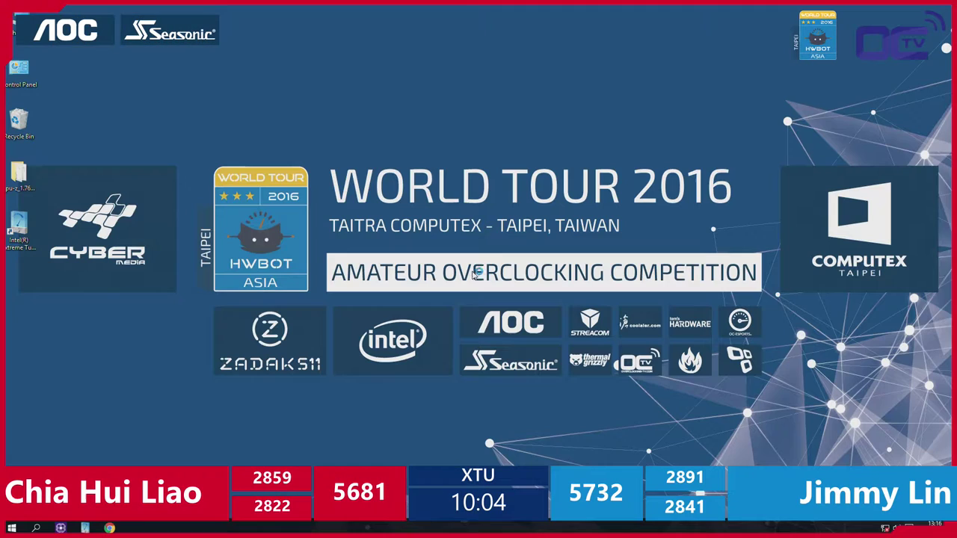
double_click(19, 224)
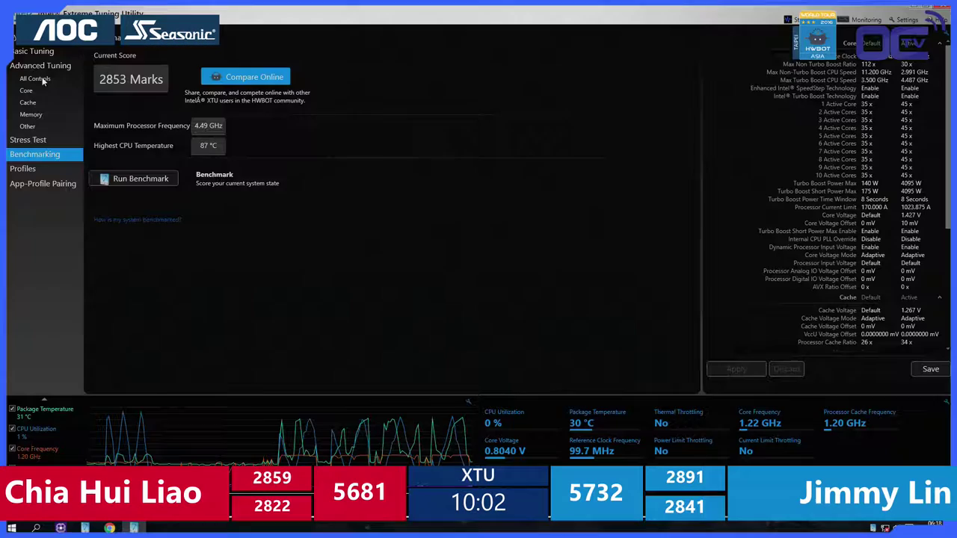
Apply a reference clock of 99.82 MHz on the second system and open the benchmarking page.
click(42, 78)
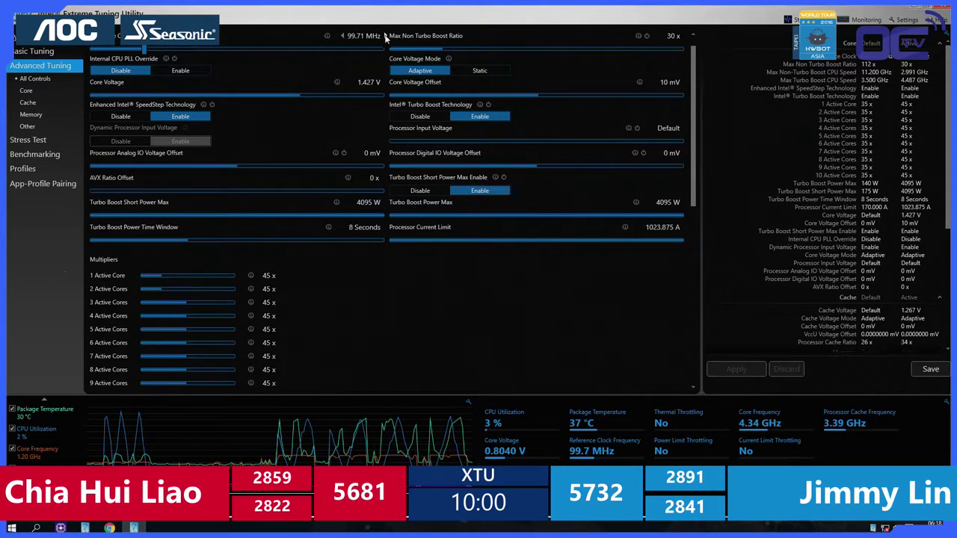
click(385, 36)
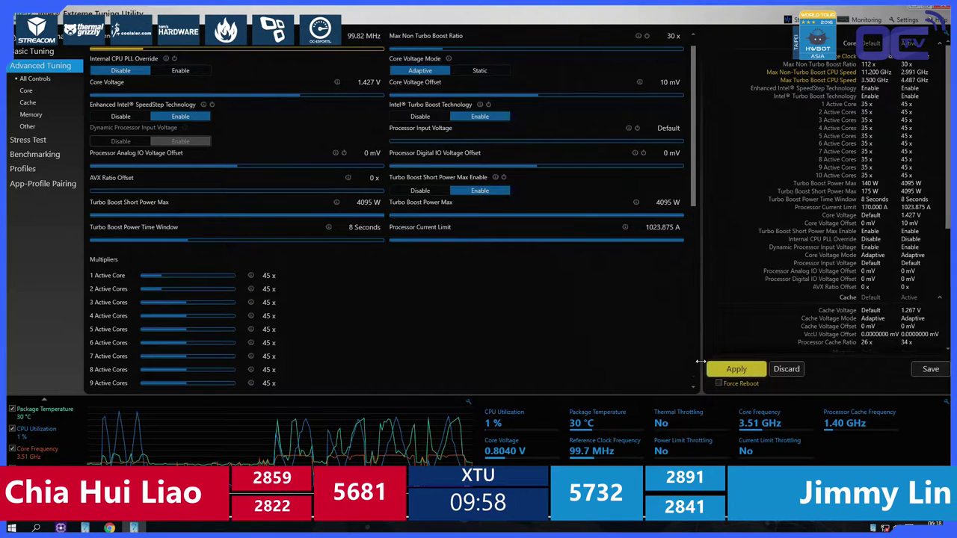
click(728, 369)
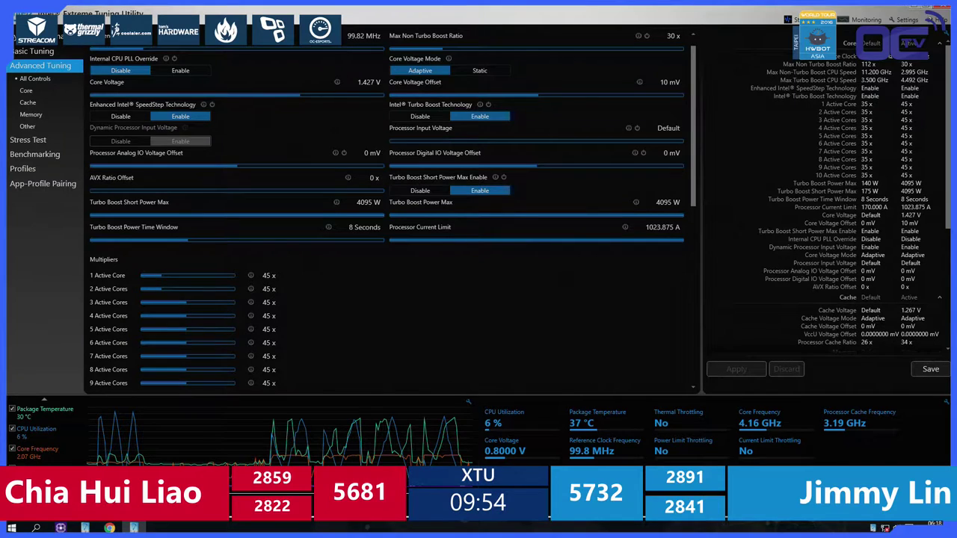
click(35, 154)
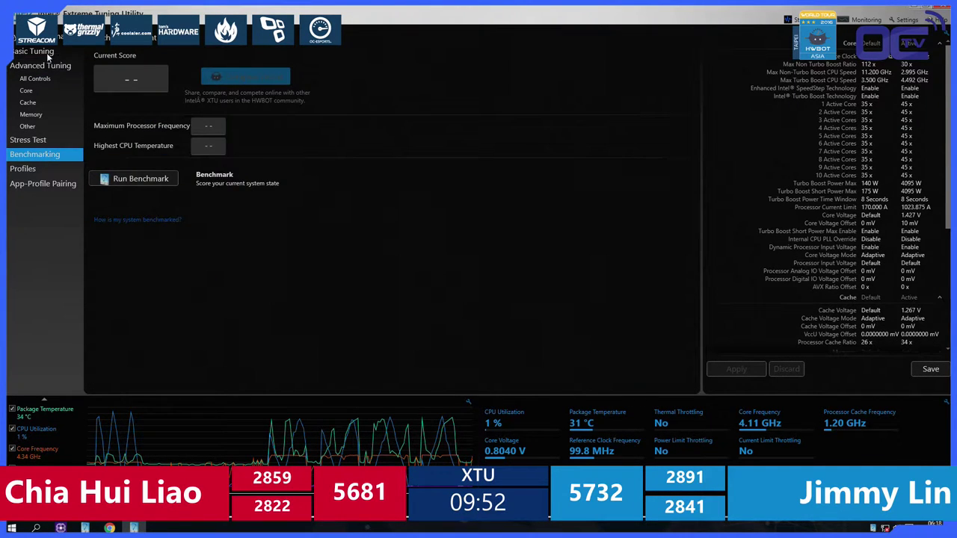
click(46, 54)
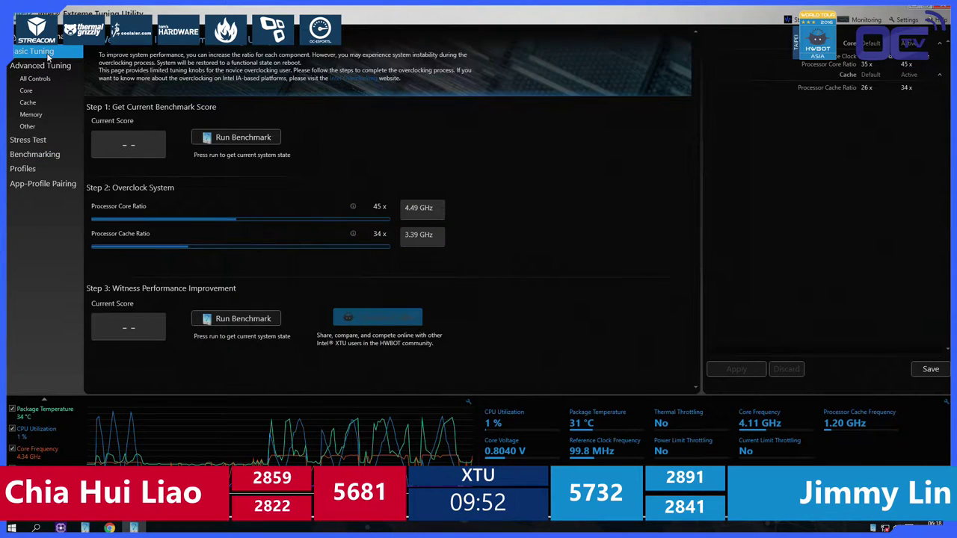
click(50, 156)
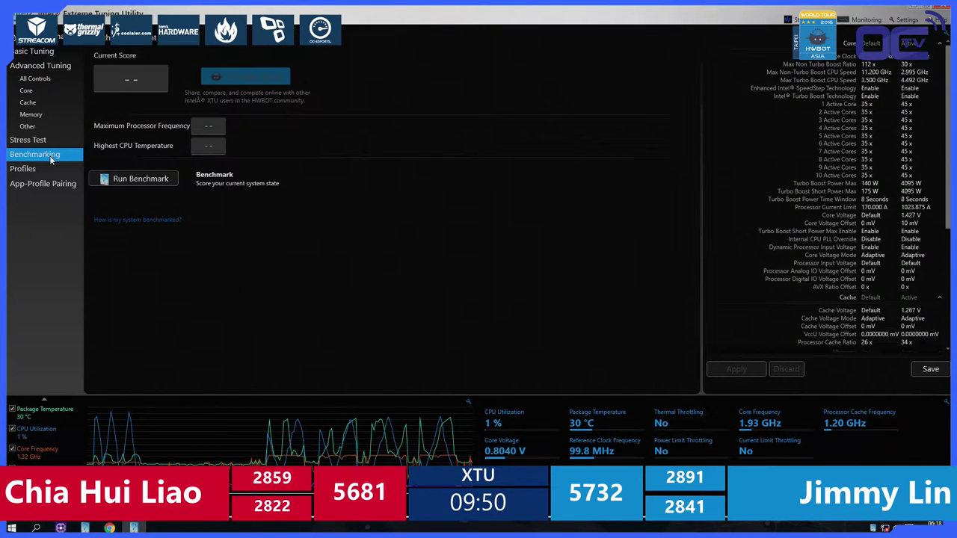
Start the second system's benchmark, and apply cache voltage and VccU voltage offsets of 10.7421875 mV on the first system.
click(135, 179)
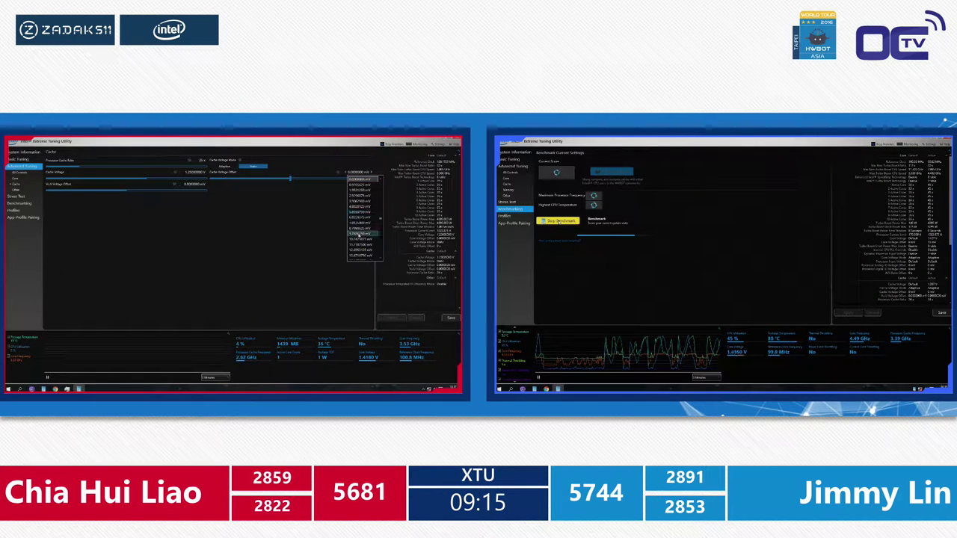
click(361, 234)
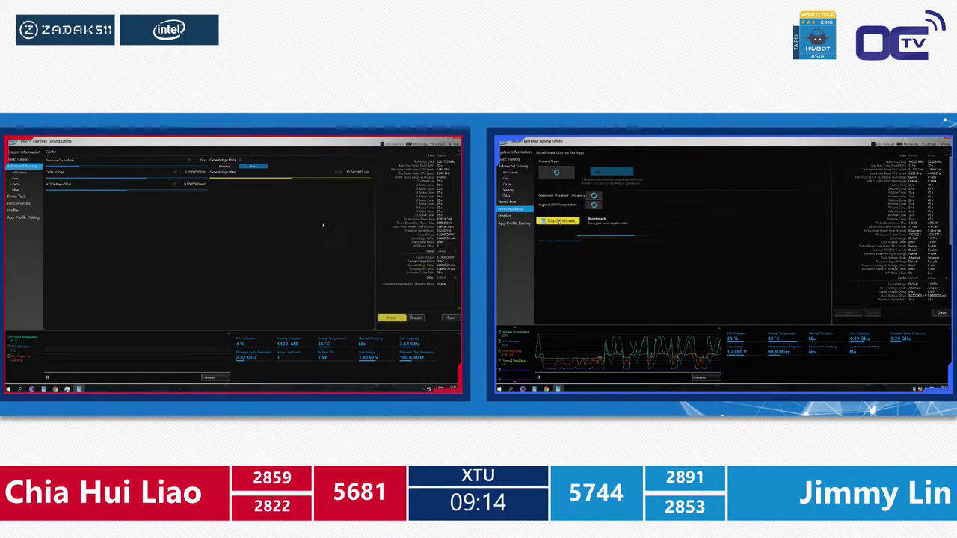
click(196, 184)
click(196, 256)
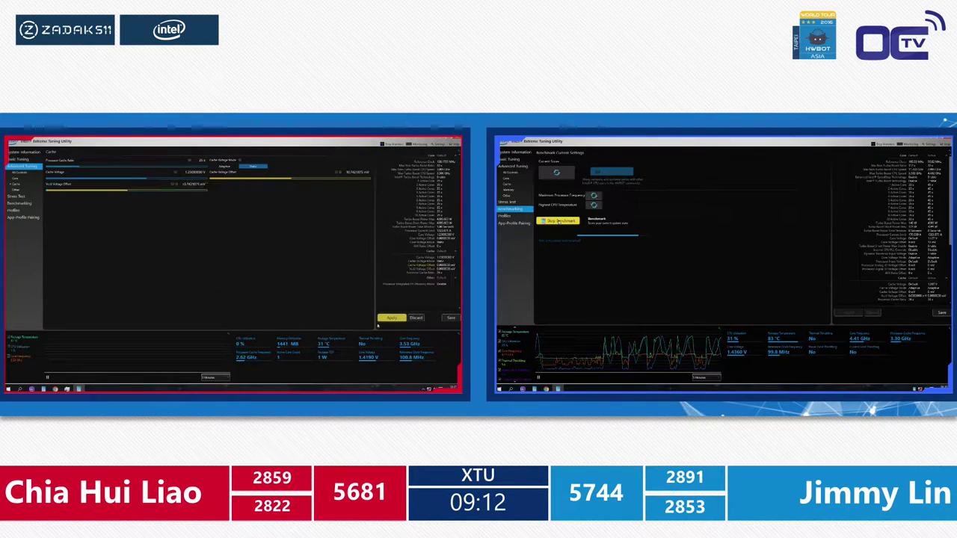
click(391, 318)
Set the first system's processor core ratio to 44x and cache ratio to 35x in basic tuning and apply them.
click(20, 159)
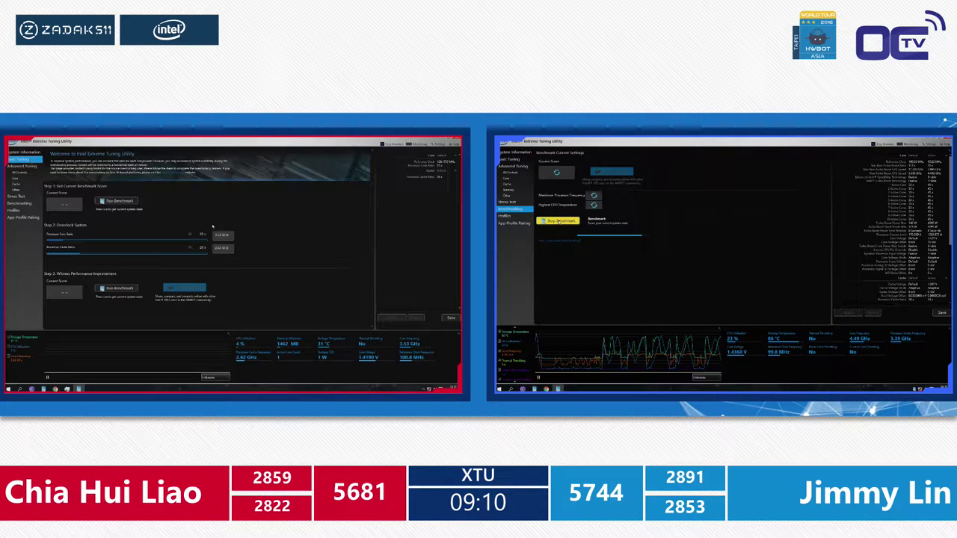
click(201, 234)
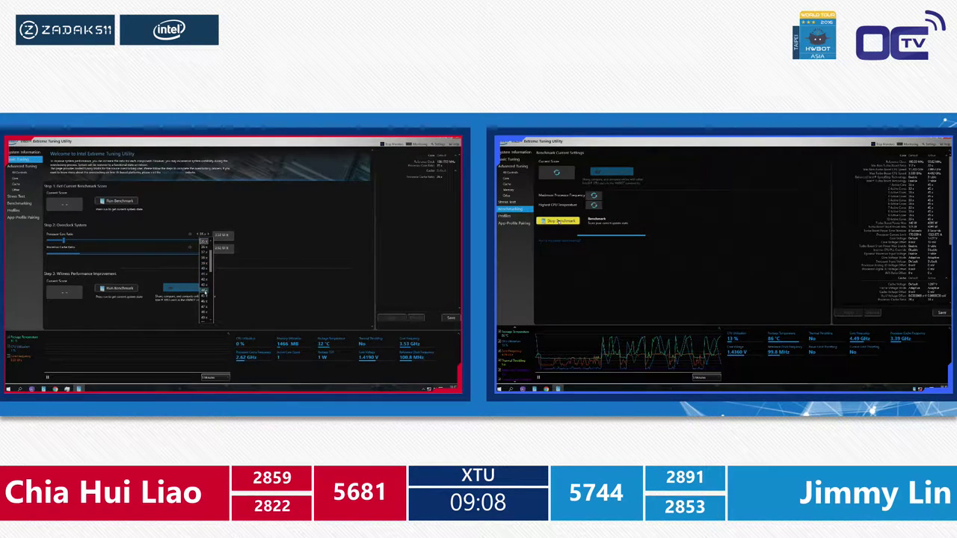
click(206, 290)
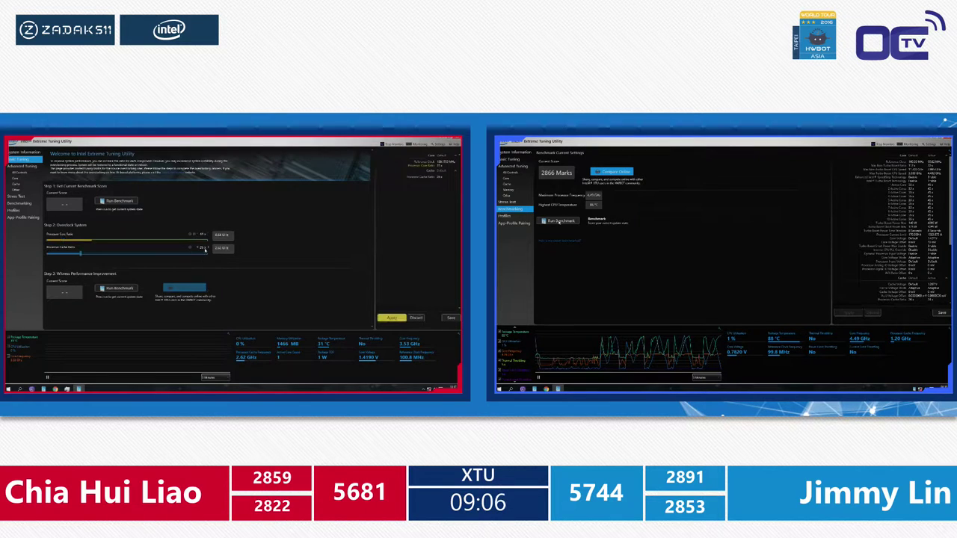
click(201, 247)
click(207, 302)
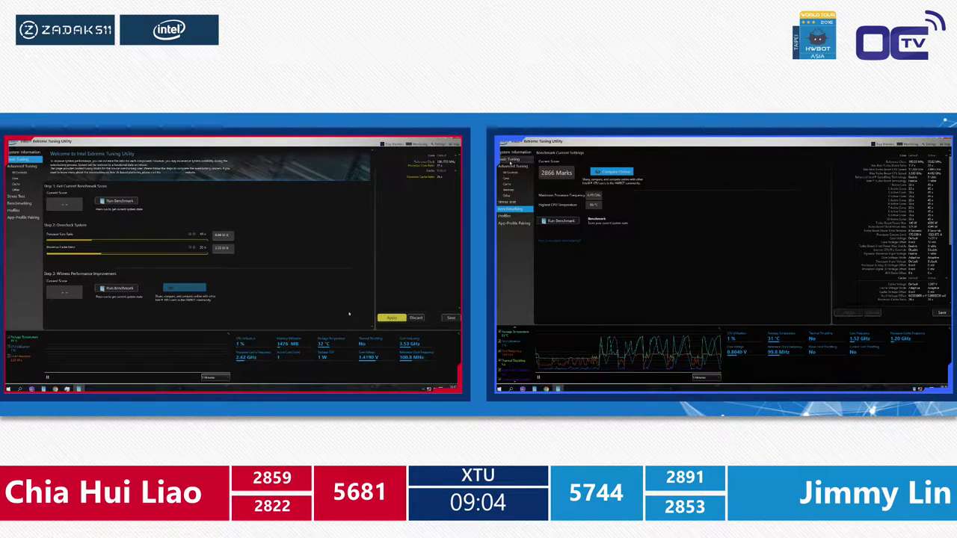
click(510, 159)
click(391, 318)
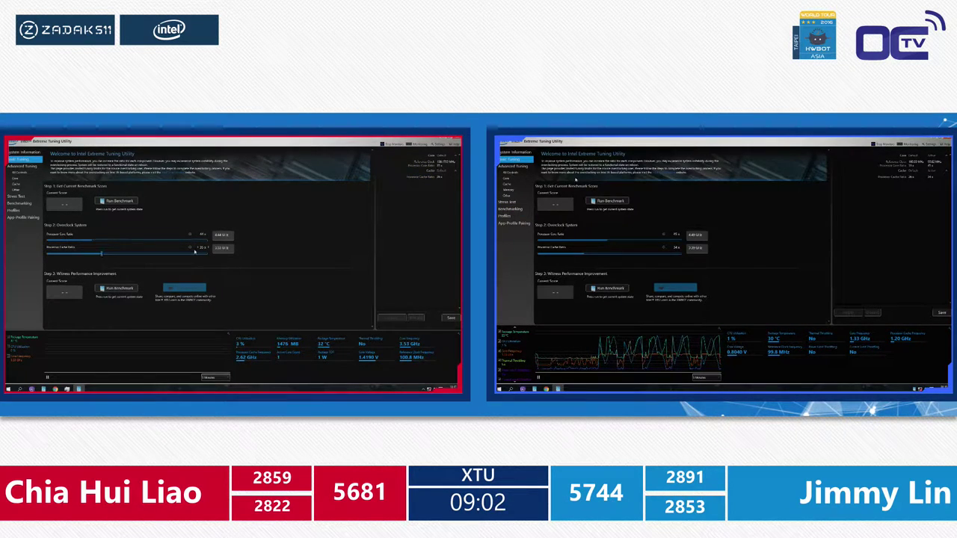
Raise the second system's reference clock to about 99.9 MHz and apply it, and open the first system's core tuning settings.
click(511, 173)
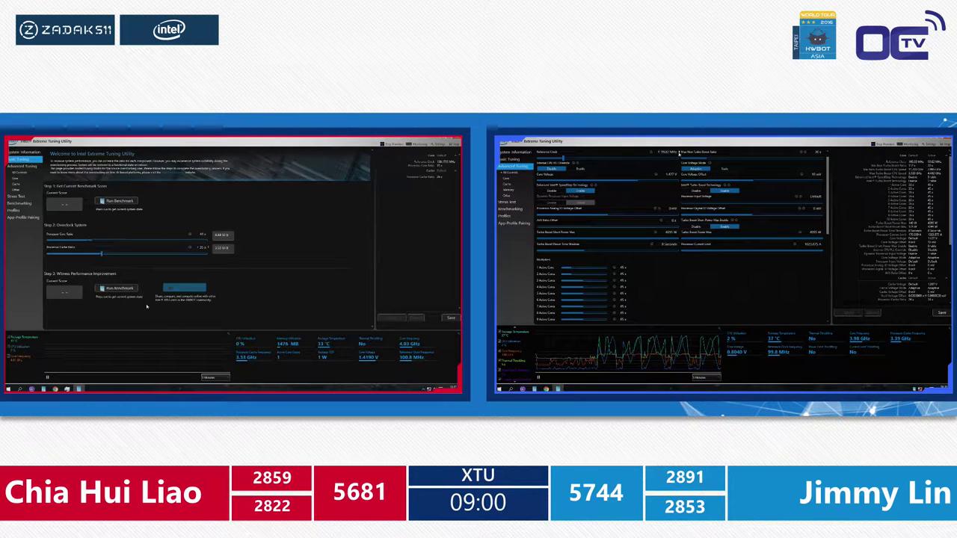
click(668, 152)
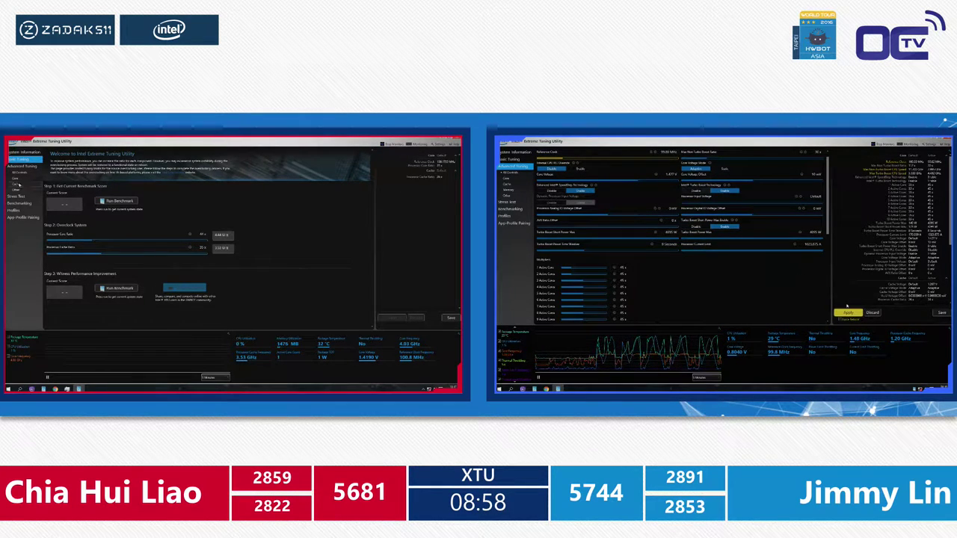
click(15, 178)
click(847, 312)
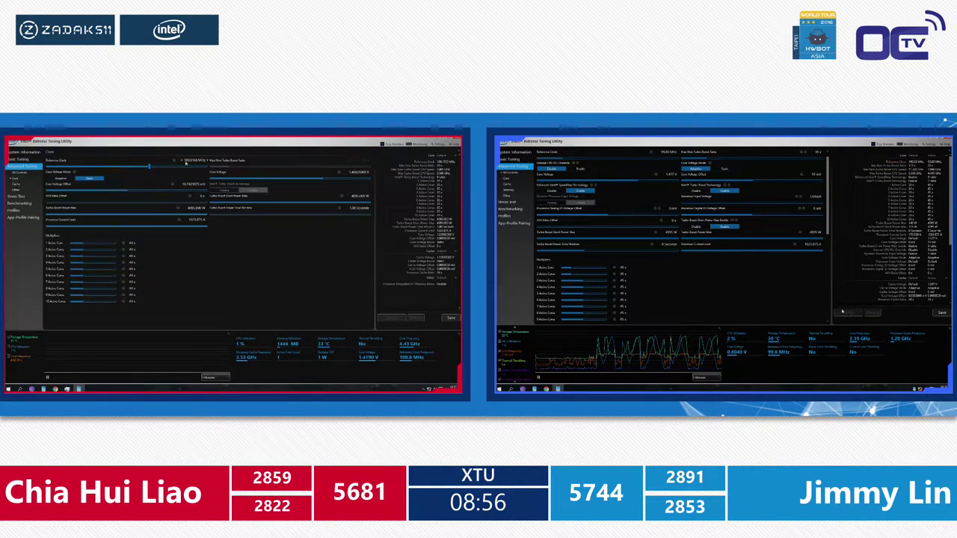
Raise the first system's reference clock in two increments to 101.0526 MHz, applying each, and start the second system's benchmark.
click(207, 160)
click(511, 209)
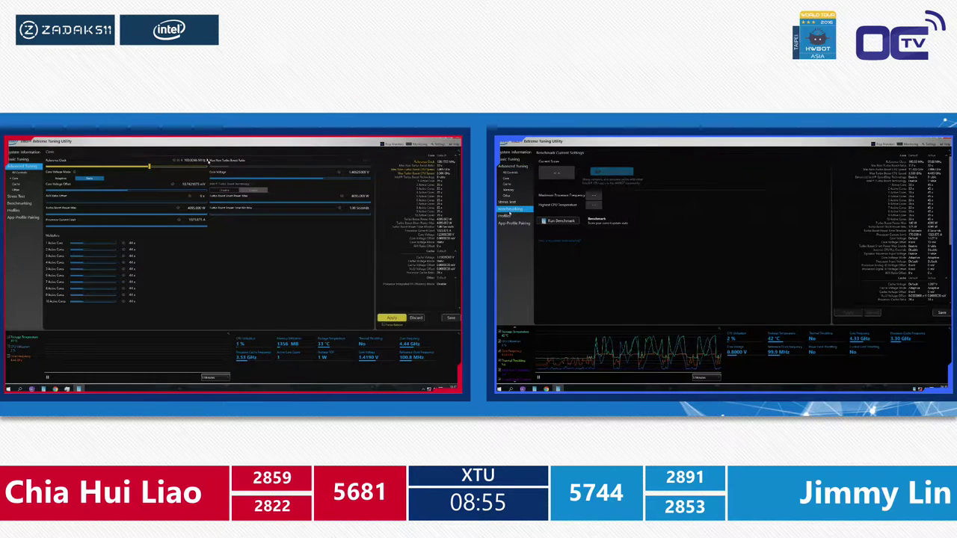
click(392, 317)
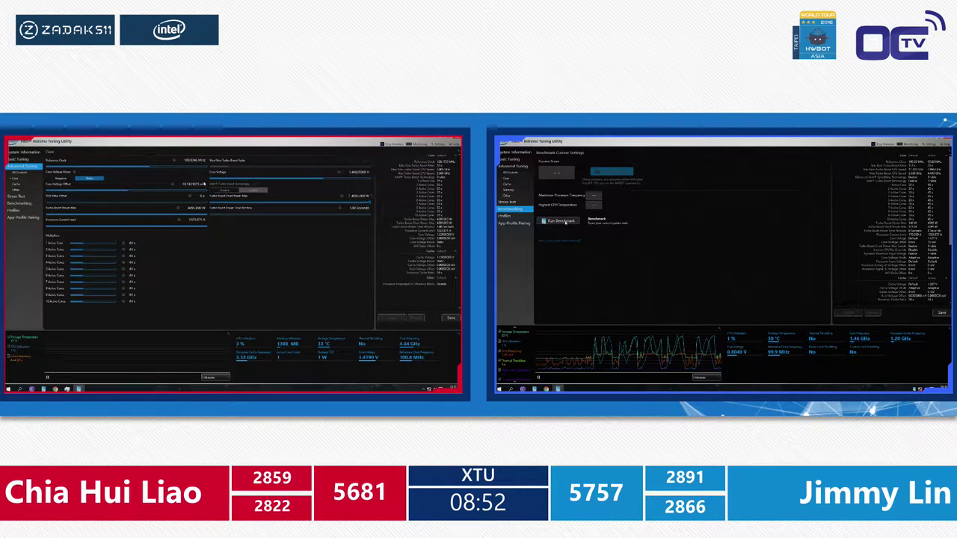
click(571, 222)
click(209, 161)
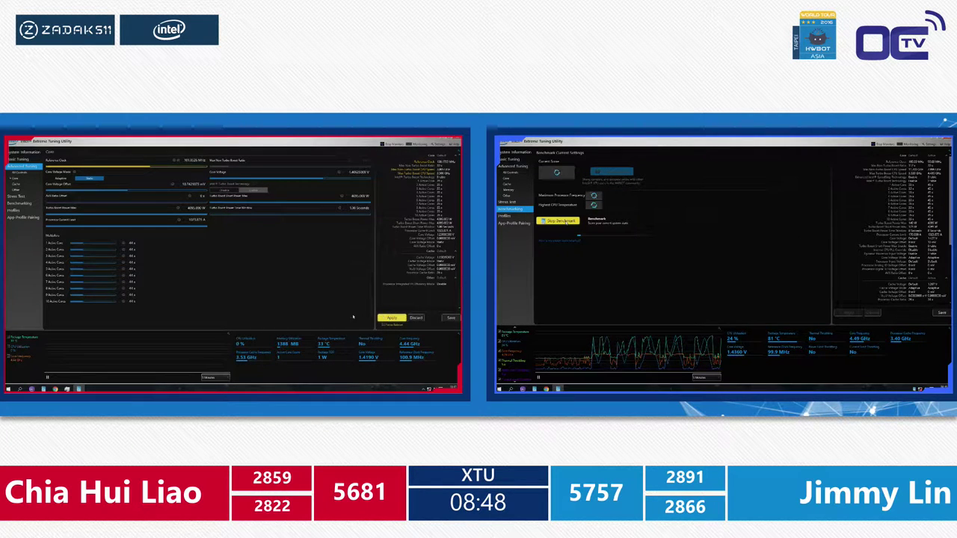
click(392, 317)
Run the first system's benchmark from basic tuning, and stop and restart the second system's benchmark.
click(21, 159)
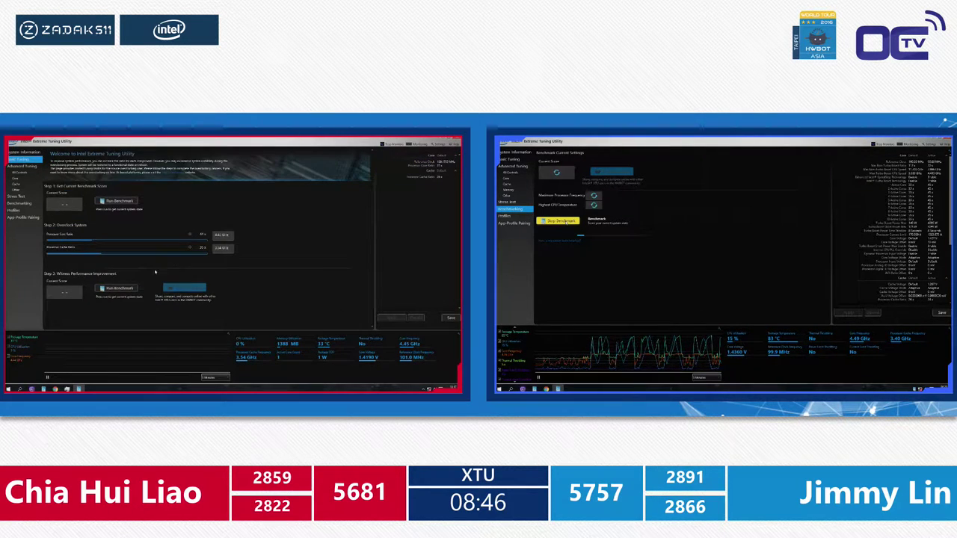
click(123, 288)
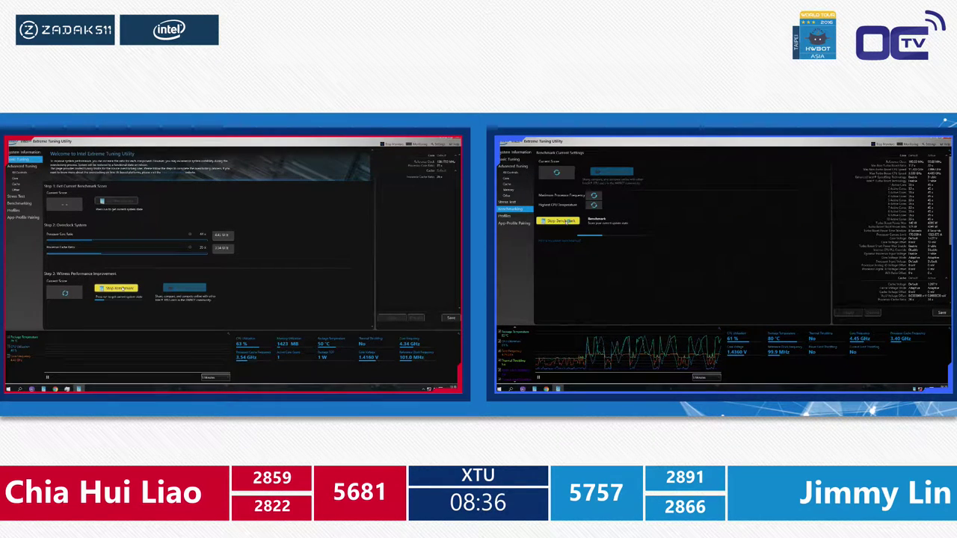
click(571, 221)
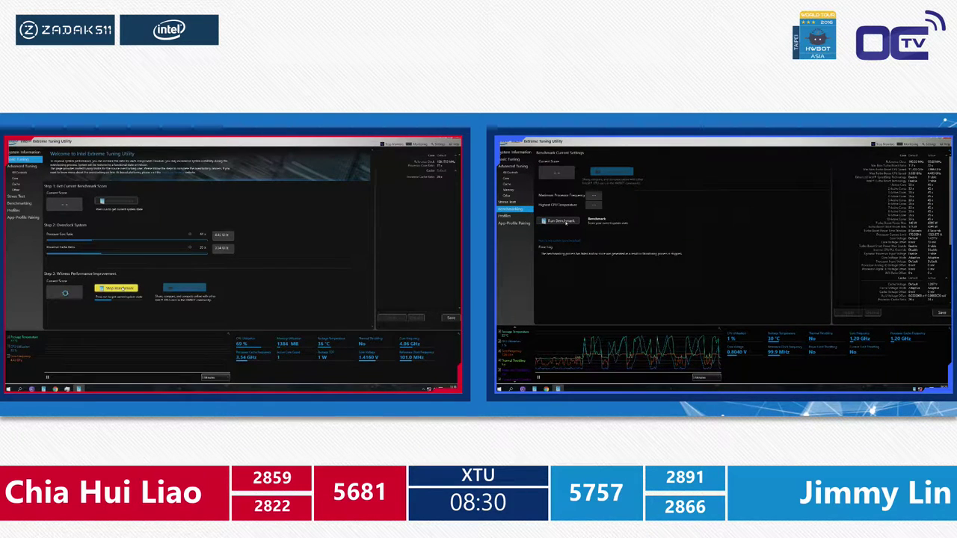
click(566, 221)
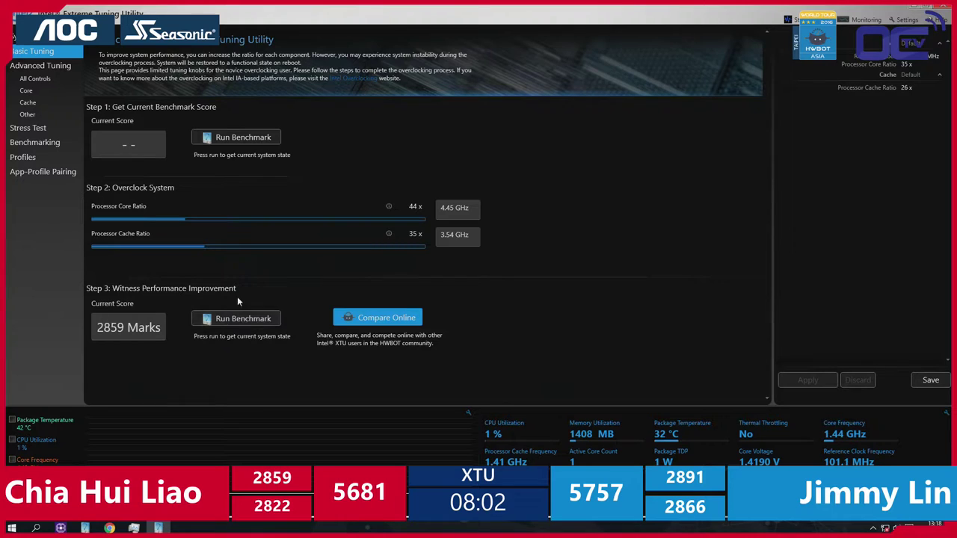
Raise the first system's reference clock to 101.1710 MHz, apply it and run the benchmark again from basic tuning.
click(31, 93)
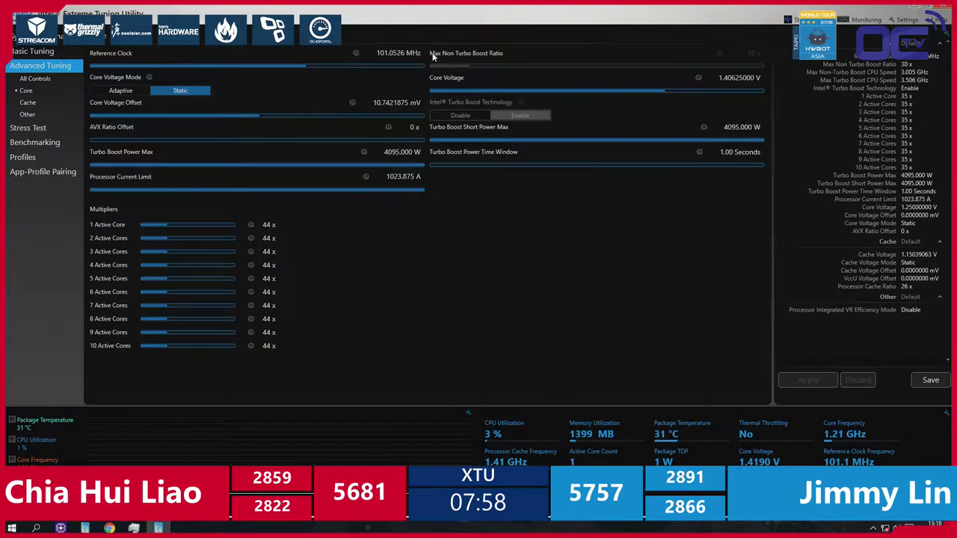
scroll(426, 55, up, 1)
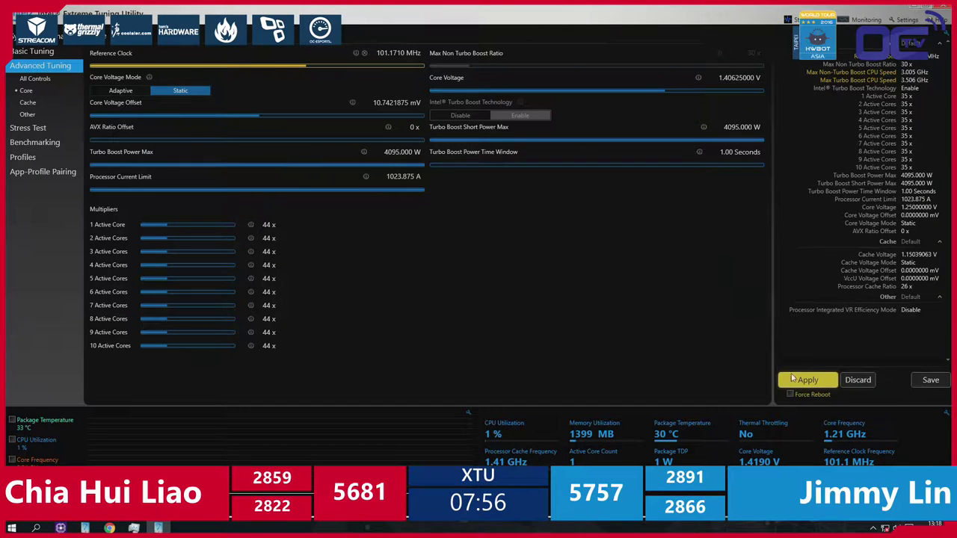
click(803, 380)
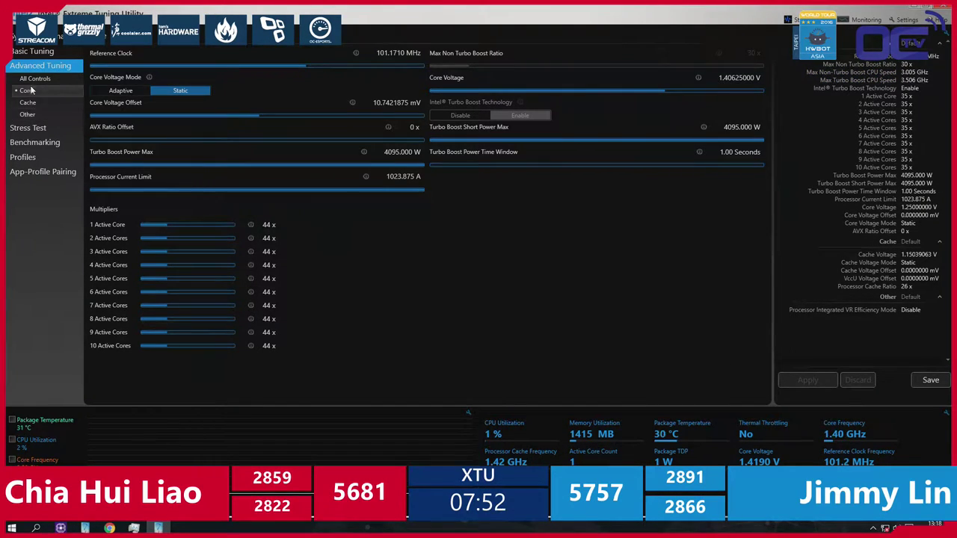
click(35, 78)
click(43, 54)
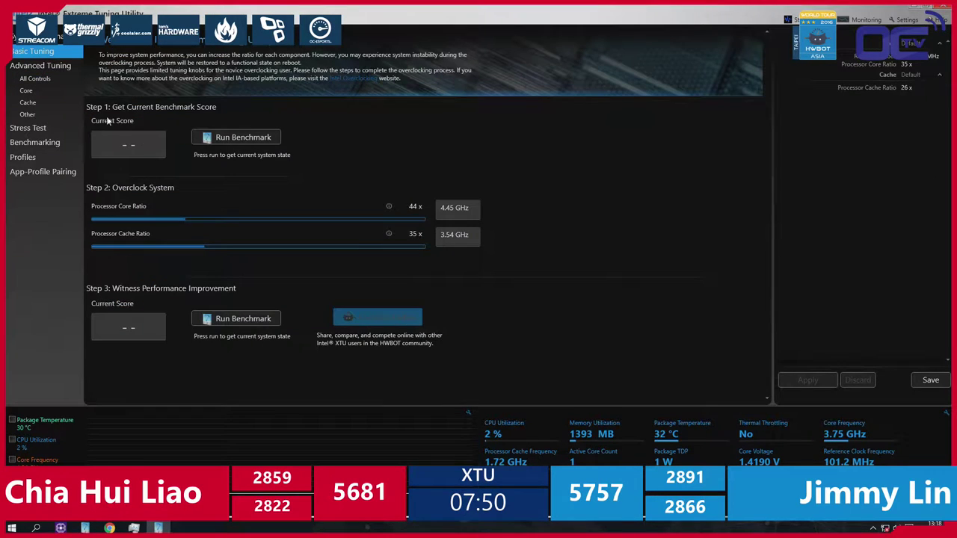
click(260, 320)
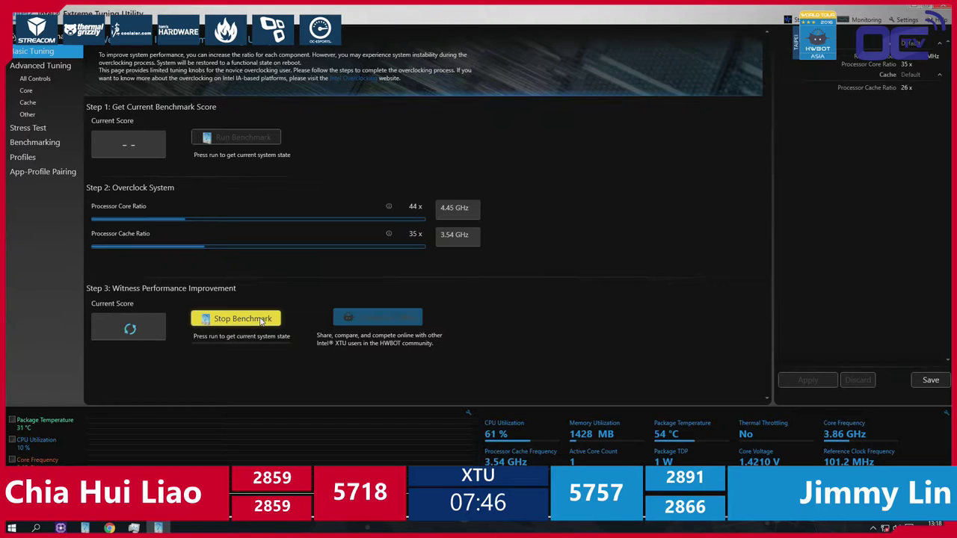